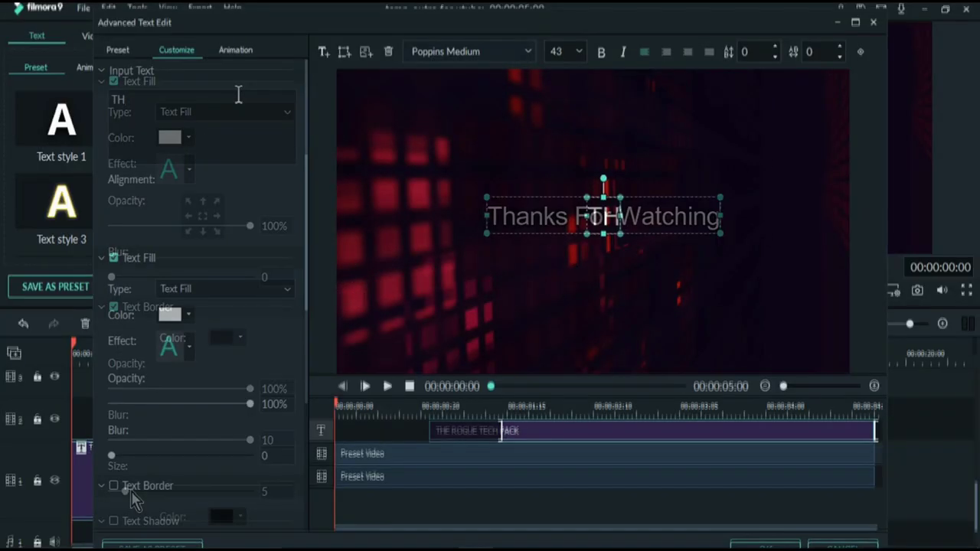
- Replace the title's text with "Thanks For Watching"
key("BackSpace")
type("hanks")
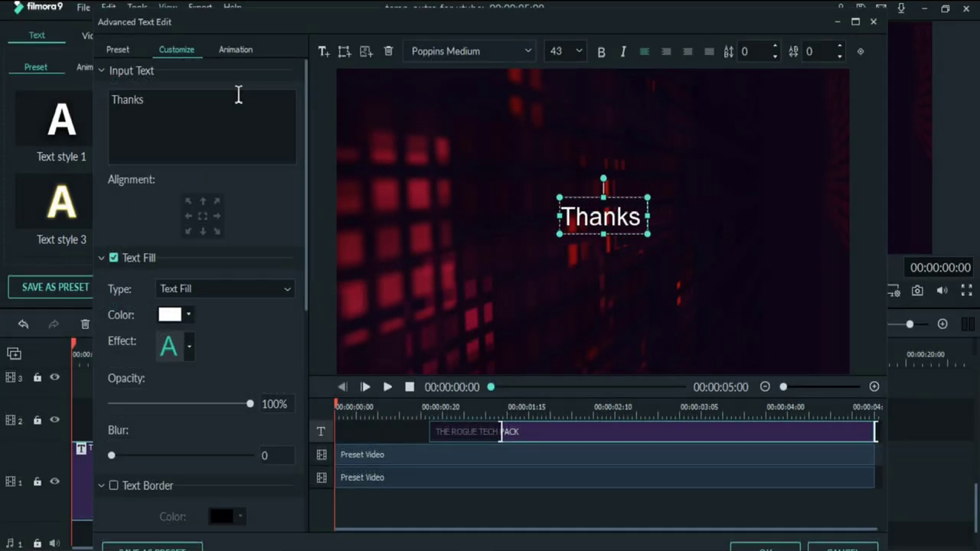
type(" For Watching")
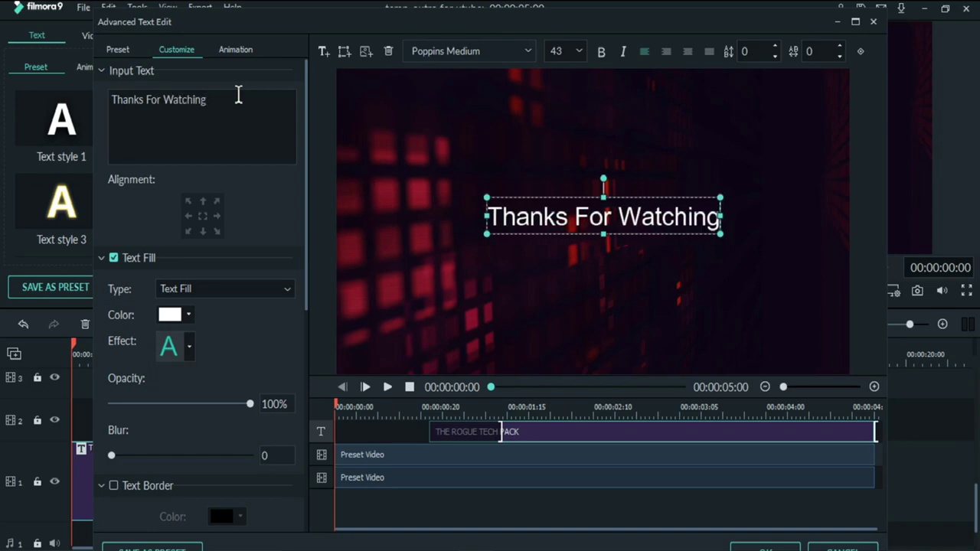
- Give the "Thanks For Watching" text a white border with size 2 and blur 5, and apply the text edits
scroll(219, 370, "down", 3)
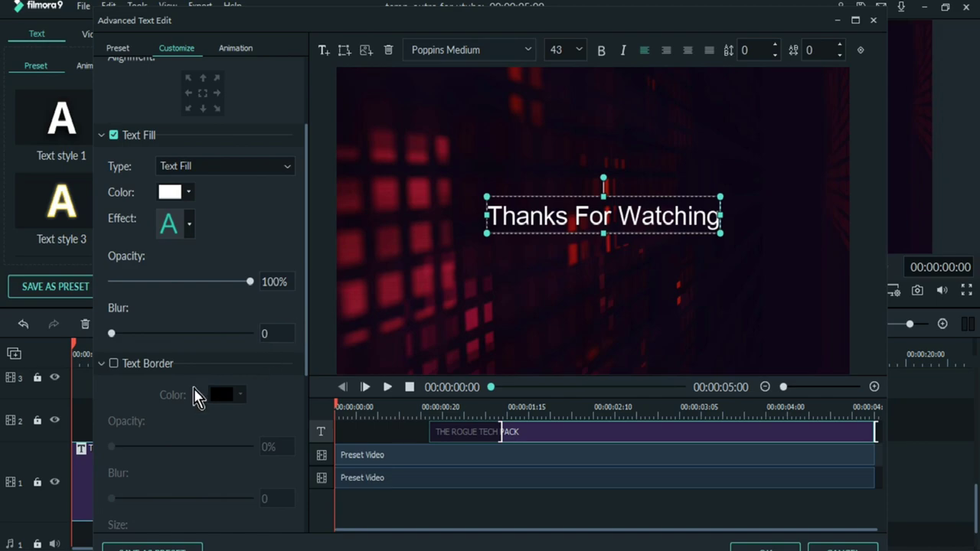
left_click(144, 368)
scroll(172, 465, "down", 1)
mouse_move(135, 495)
left_mouse_down()
mouse_move(160, 495)
mouse_move(129, 495)
left_mouse_up()
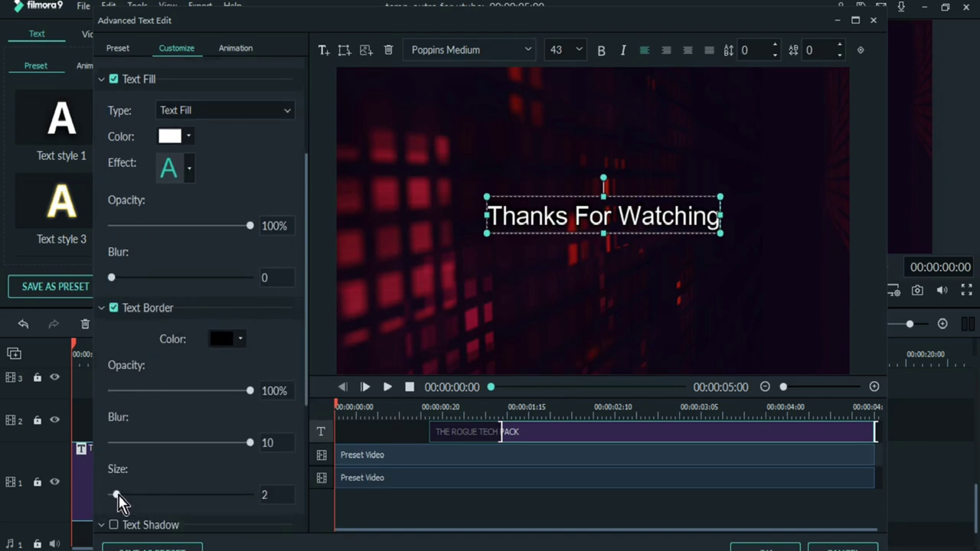
left_click(241, 342)
left_click(288, 420)
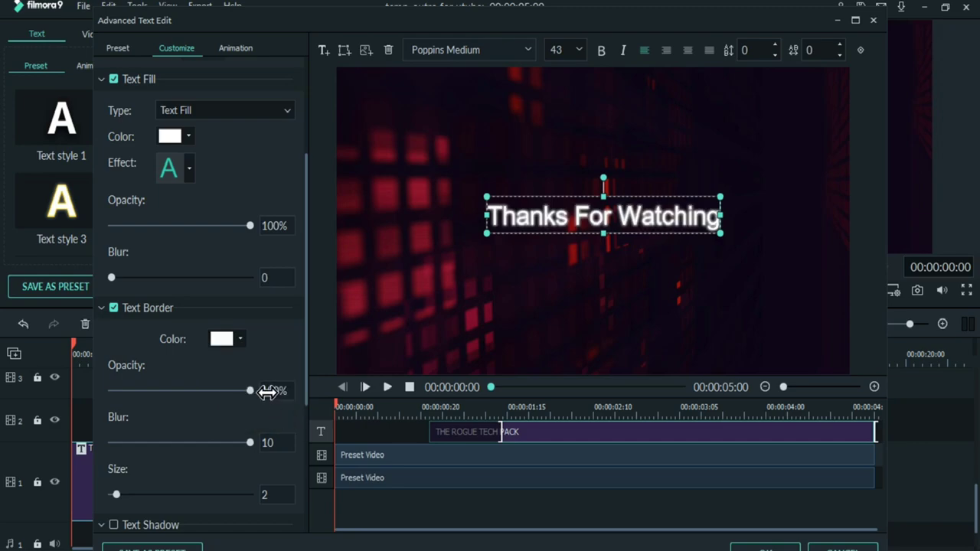
left_click_drag(242, 448, 188, 448)
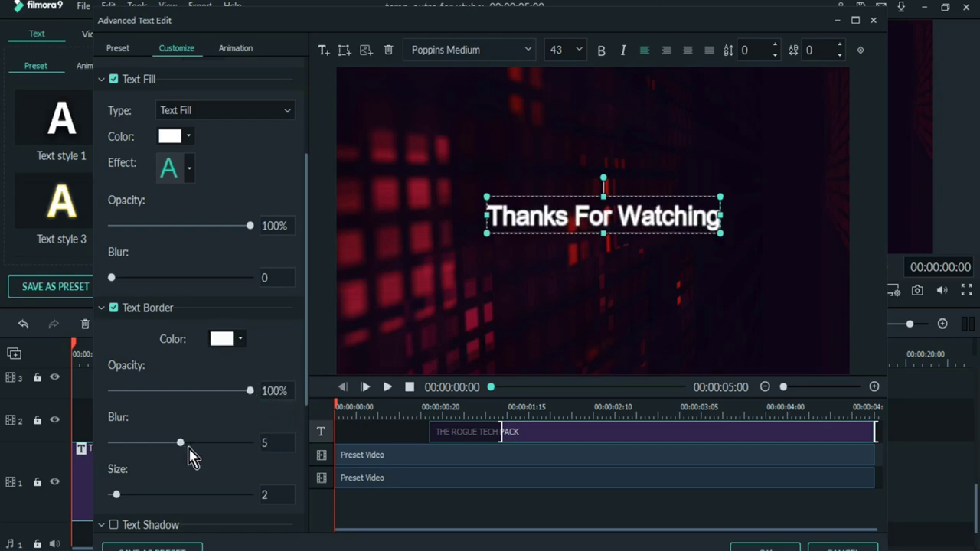
left_click(762, 547)
- Move the "Thanks For Watching" text into the lower right corner of the frame and confirm
left_click_drag(792, 138, 892, 242)
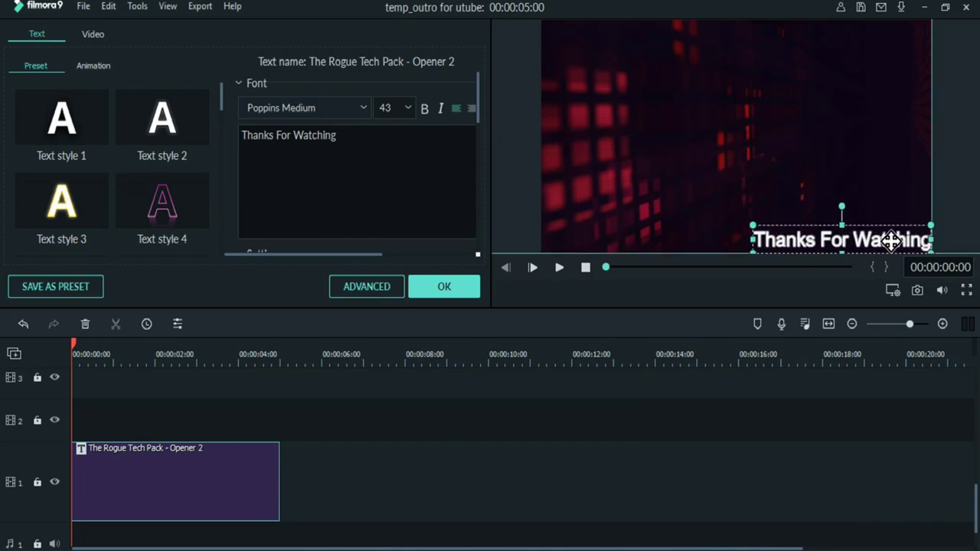
left_click(971, 193)
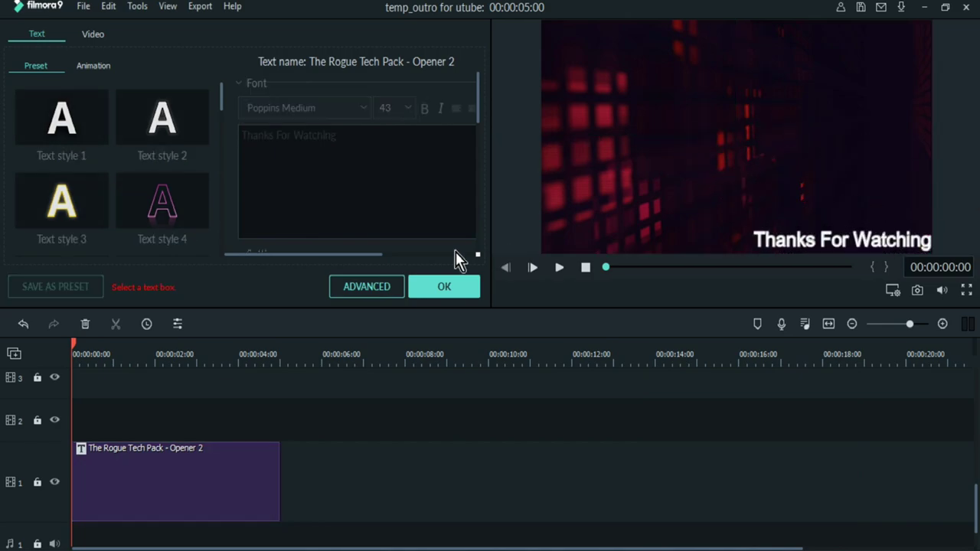
left_click(451, 285)
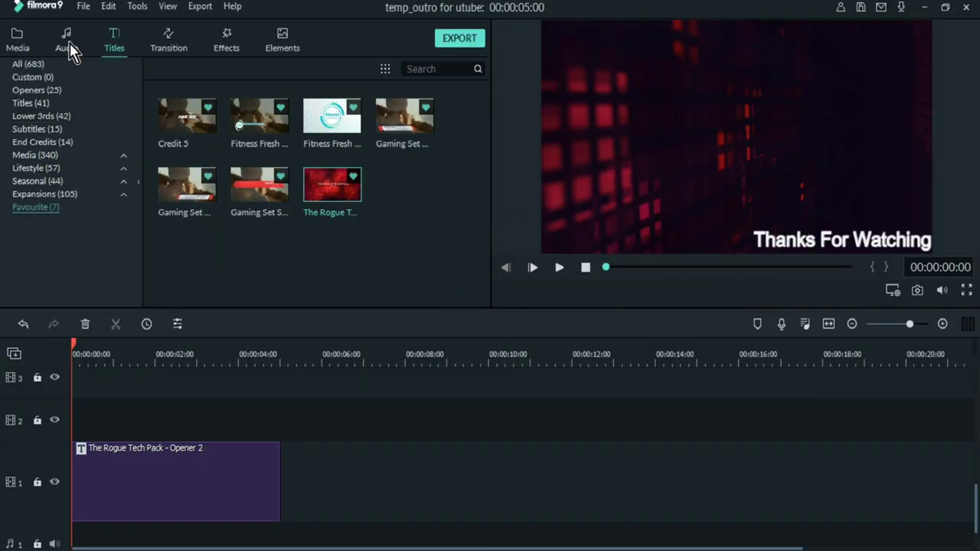
- Add the Black sample colour to the start of track 2, above the title clip
left_click(68, 42)
left_click(35, 52)
left_click(54, 91)
left_click_drag(186, 115, 80, 451)
- Shrink the black clip to a small rectangle and position it just above the "Thanks For Watching" text
double_click(191, 450)
left_click_drag(743, 22, 743, 155)
left_click_drag(929, 157, 847, 175)
left_click_drag(847, 215, 867, 168)
left_click(947, 148)
- Widen the black rectangle by extending its left edge outward and confirm the edit
left_click(898, 246)
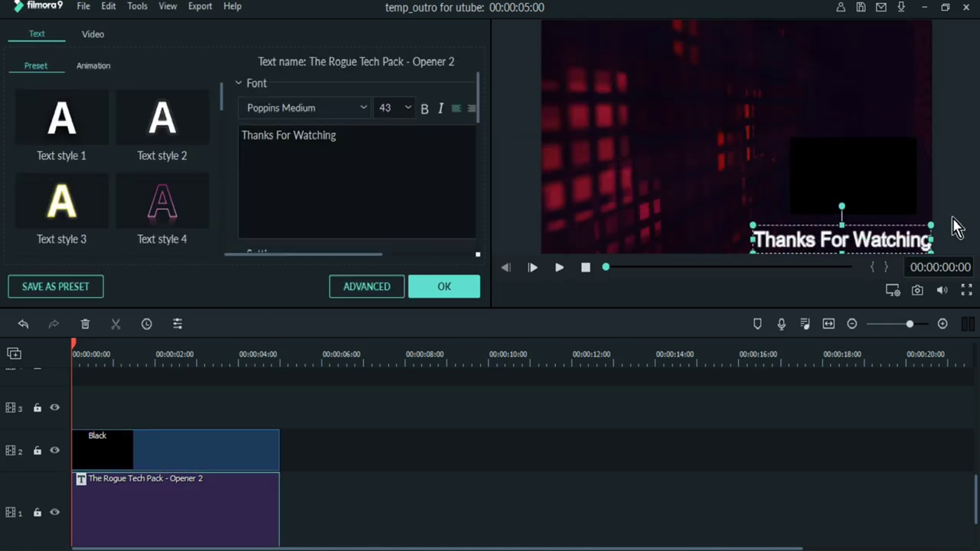
left_click(886, 203)
left_click_drag(790, 176, 766, 149)
left_click(771, 168)
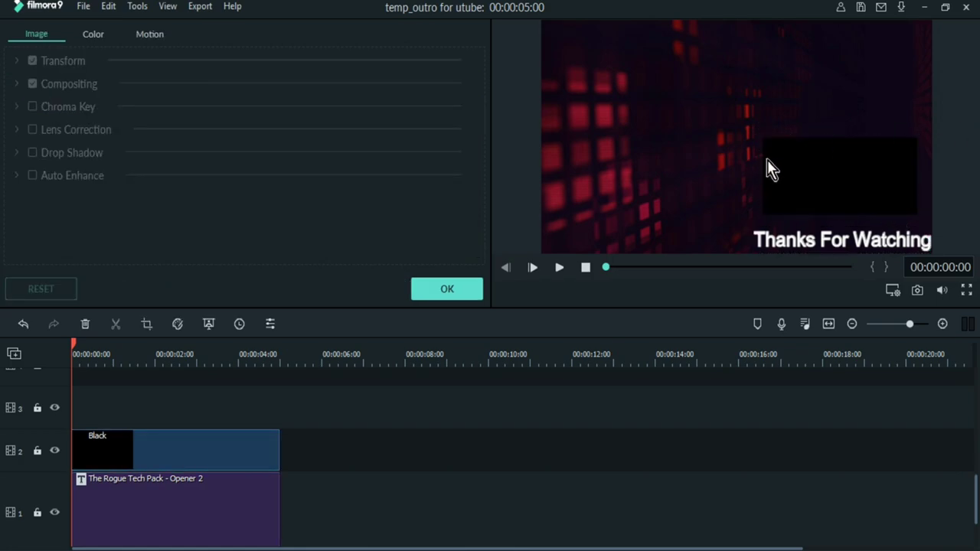
left_click(448, 289)
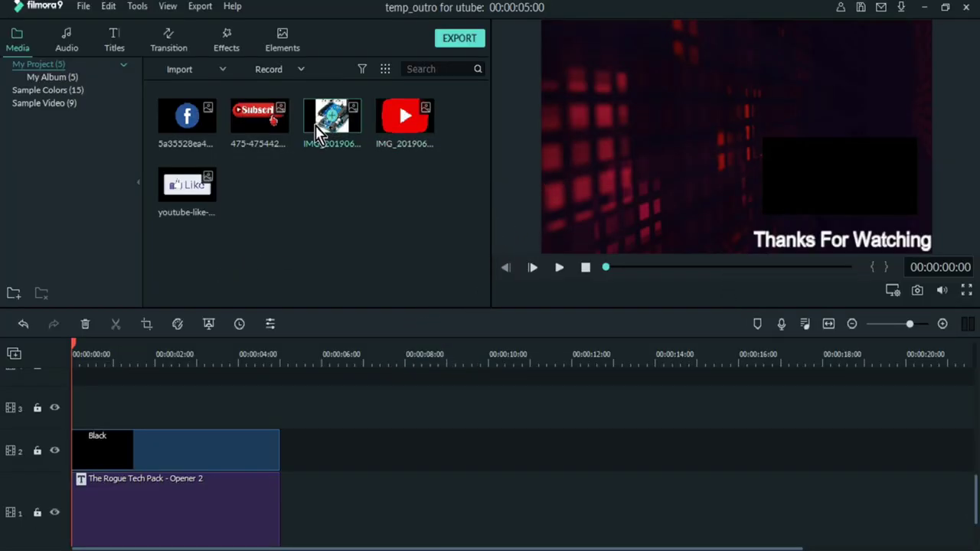
- Add the Facebook logo image to track 3 and shrink it to a small icon near the black rectangle's upper left
left_click_drag(203, 123, 305, 414)
double_click(770, 87)
left_click_drag(845, 23, 719, 155)
left_click_drag(716, 255, 733, 154)
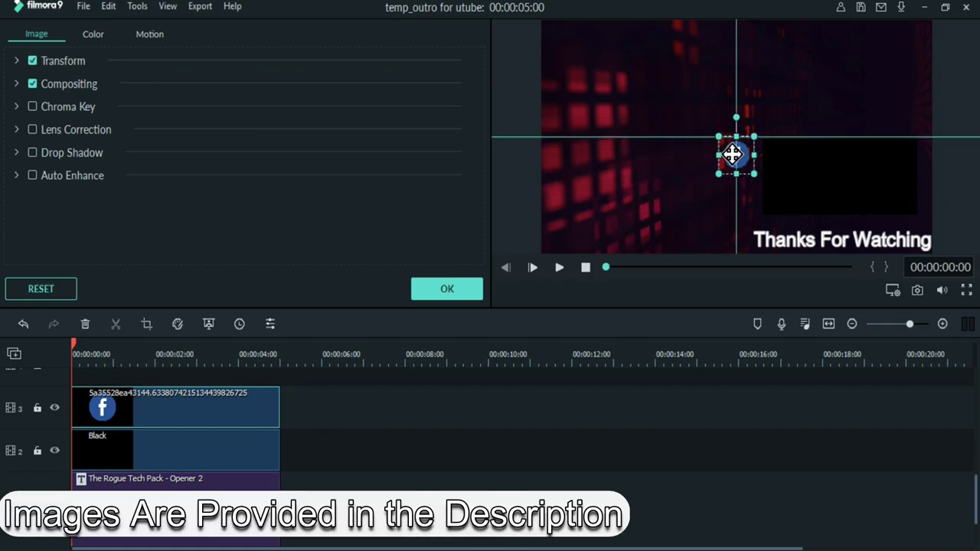
left_click(449, 290)
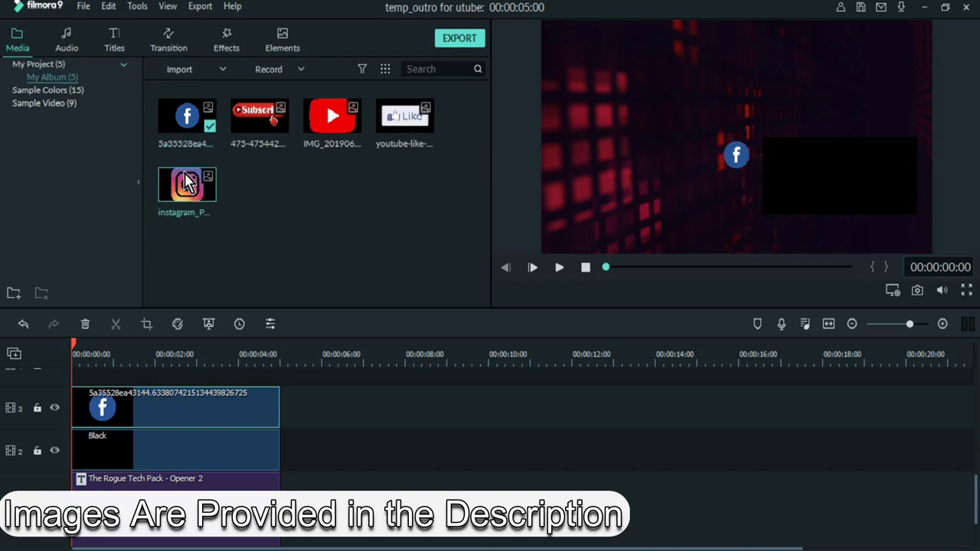
- Add the Instagram logo image to track 4 and shrink it to a small icon below the Facebook logo
double_click(201, 188)
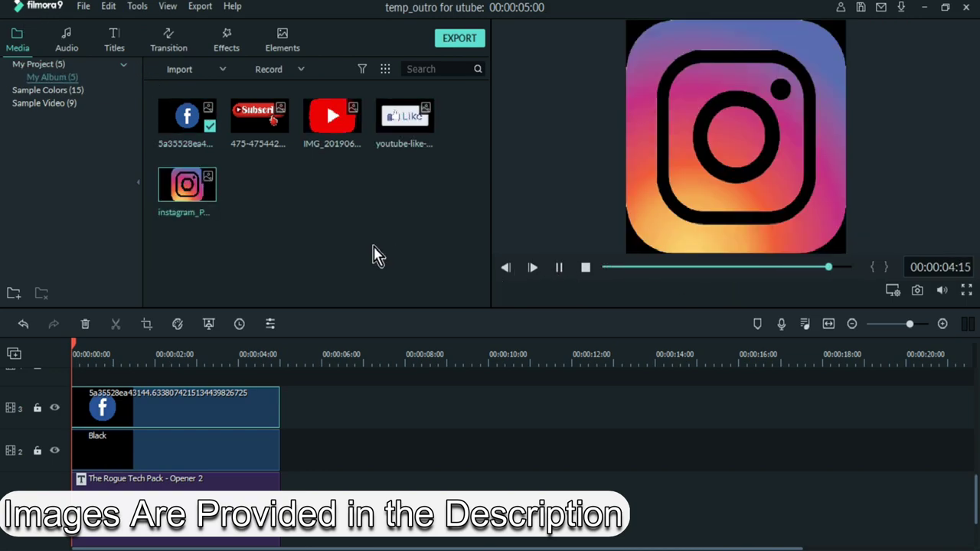
left_click_drag(73, 395, 83, 394)
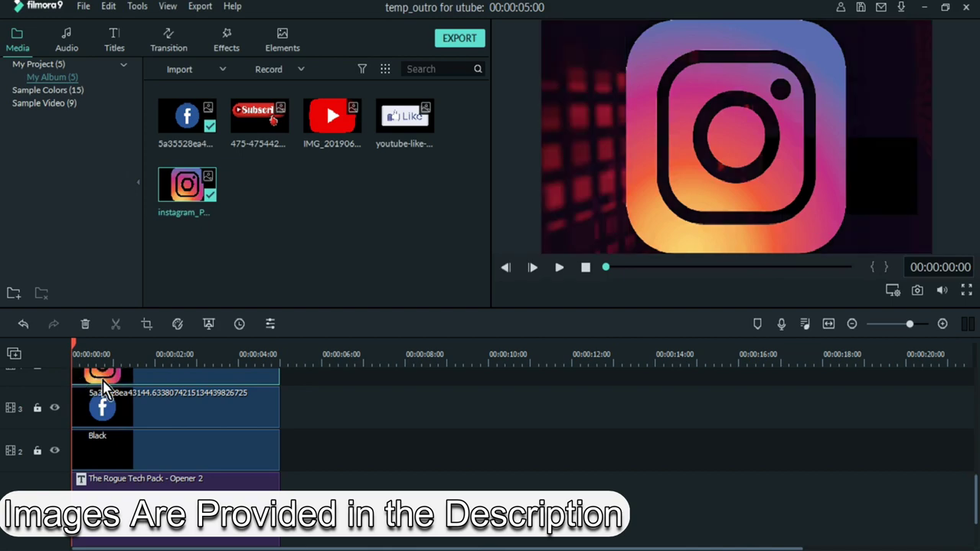
double_click(713, 160)
left_click_drag(846, 20, 666, 216)
left_click_drag(634, 249, 740, 200)
- Shift the Facebook icon right so it sits directly above the Instagram icon, and check the layout in full screen
left_click(812, 98)
mouse_move(737, 155)
left_mouse_down()
mouse_move(736, 185)
mouse_move(748, 189)
mouse_move(740, 153)
mouse_move(749, 155)
left_mouse_up()
left_click(812, 124)
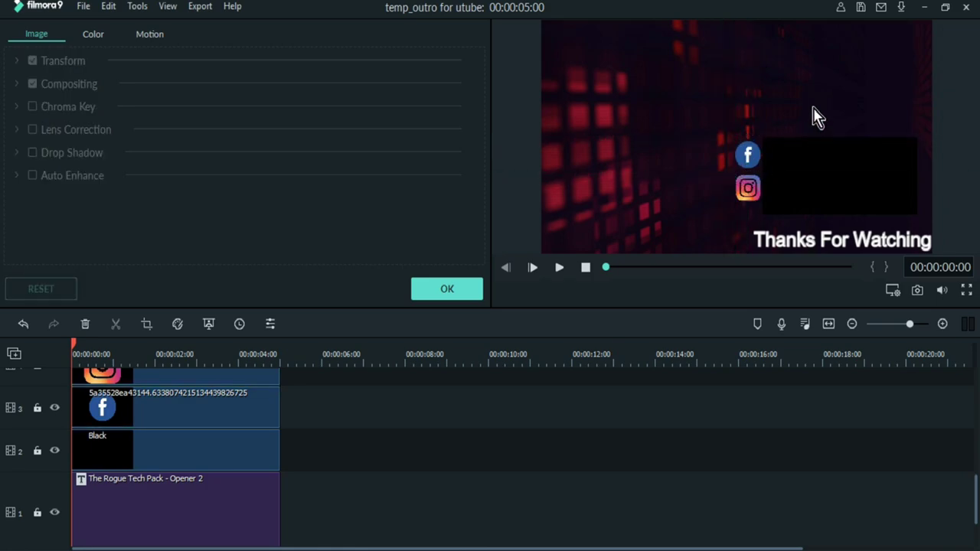
left_click(966, 290)
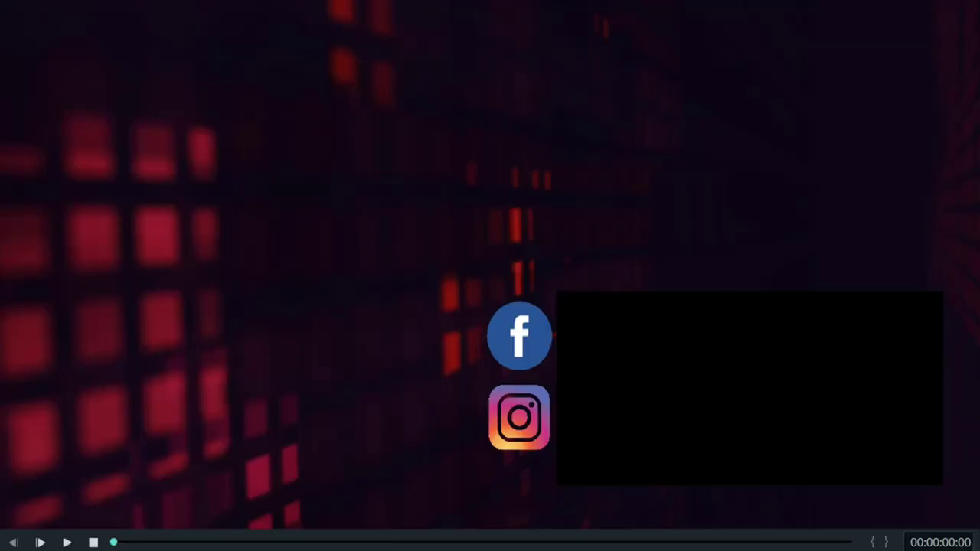
key("Escape")
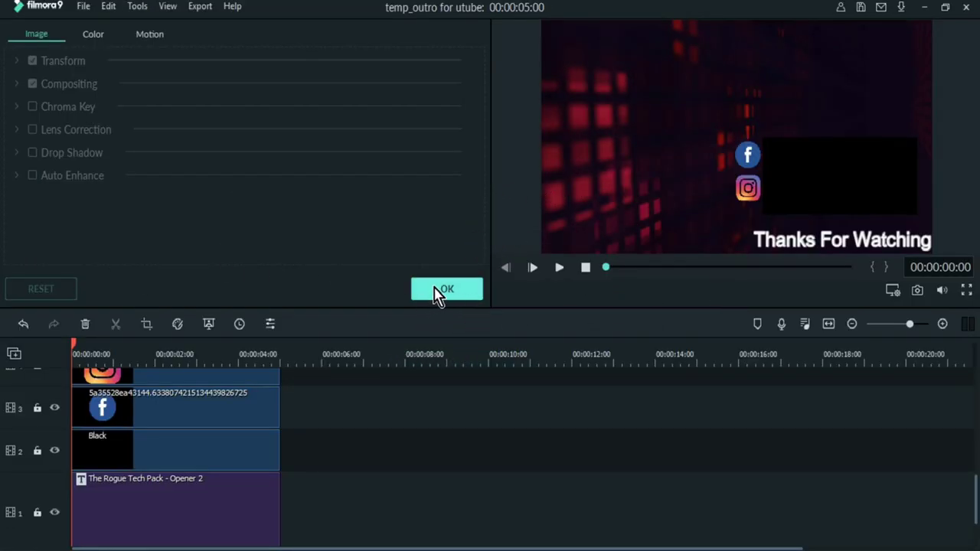
left_click(443, 290)
- Add the Credit 5 title to the start of track 5 and open its advanced text editing
scroll(567, 444, "up", 5)
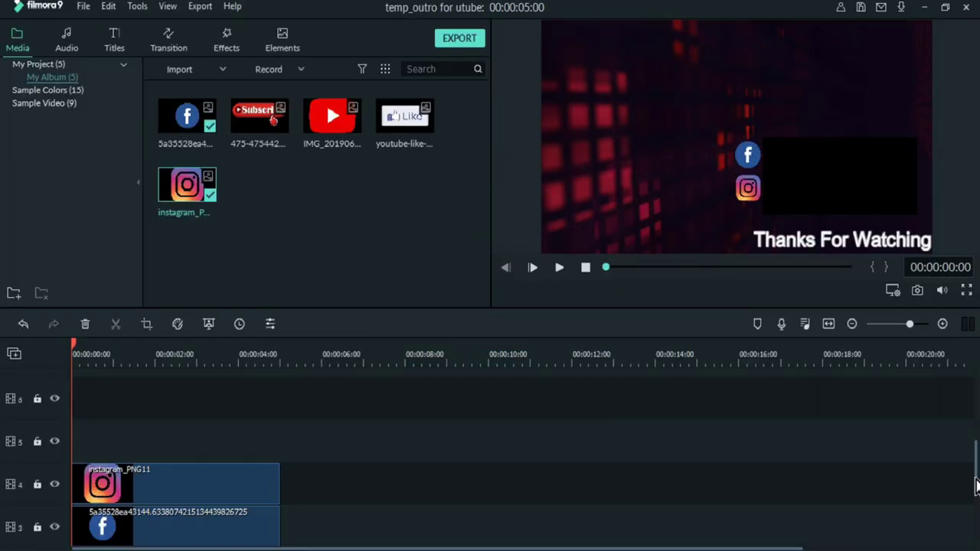
left_click(114, 40)
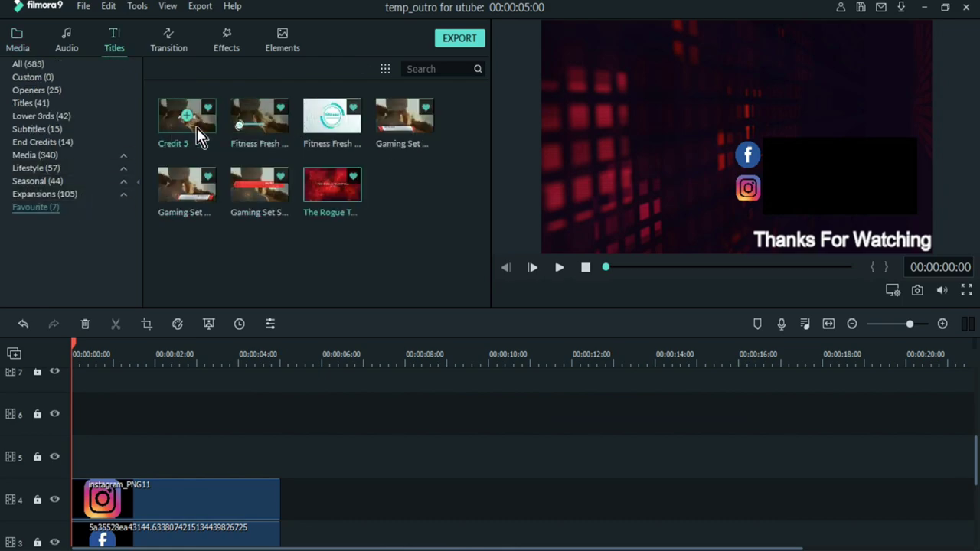
left_click_drag(196, 128, 61, 471)
double_click(153, 458)
left_click(369, 287)
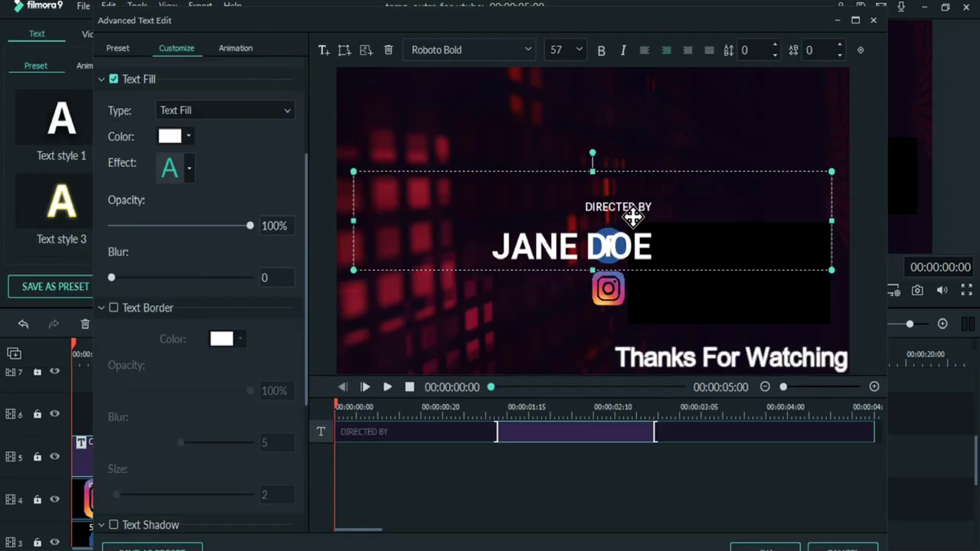
- Swap the Credit 5 default text for a new text box reading "Follow Us:"
left_click(322, 51)
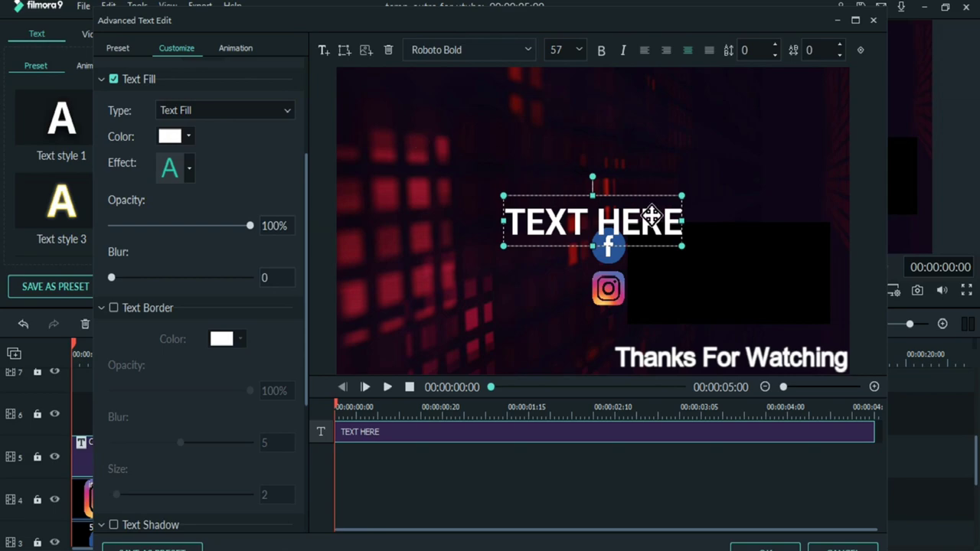
key("BackSpace")
key("BackSpace")
key("BackSpace")
key("BackSpace")
key("BackSpace")
key("BackSpace")
key("BackSpace")
key("BackSpace")
key("BackSpace")
type("F")
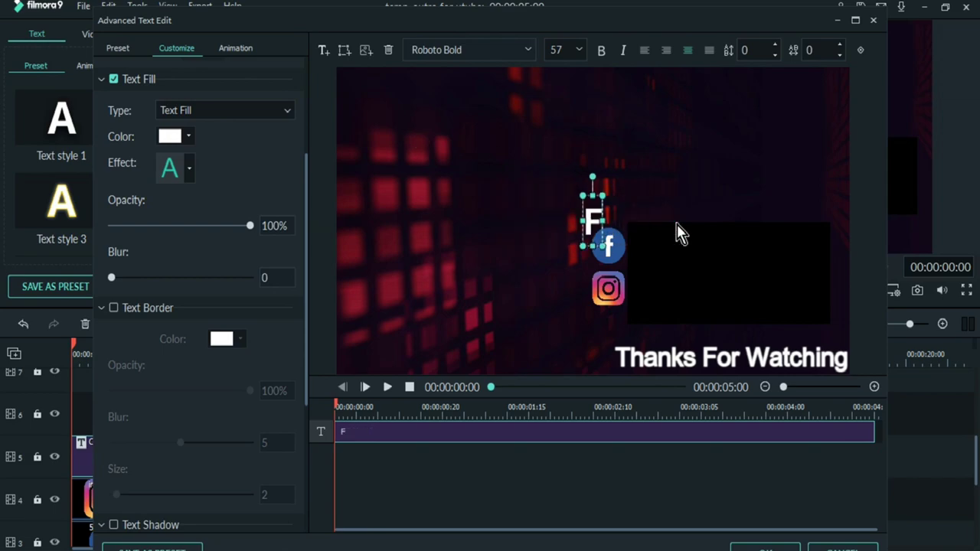
type("ollow Us:")
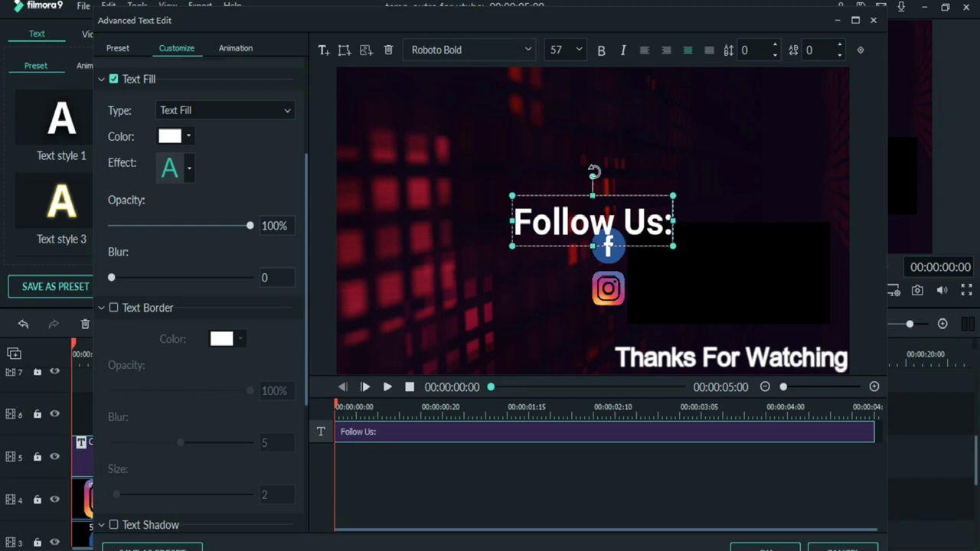
- Rotate the "Follow Us:" text to read vertically, shrink it beside the two social icons, and preview the layout in full screen
left_click_drag(595, 171, 562, 217)
left_click_drag(582, 147, 583, 222)
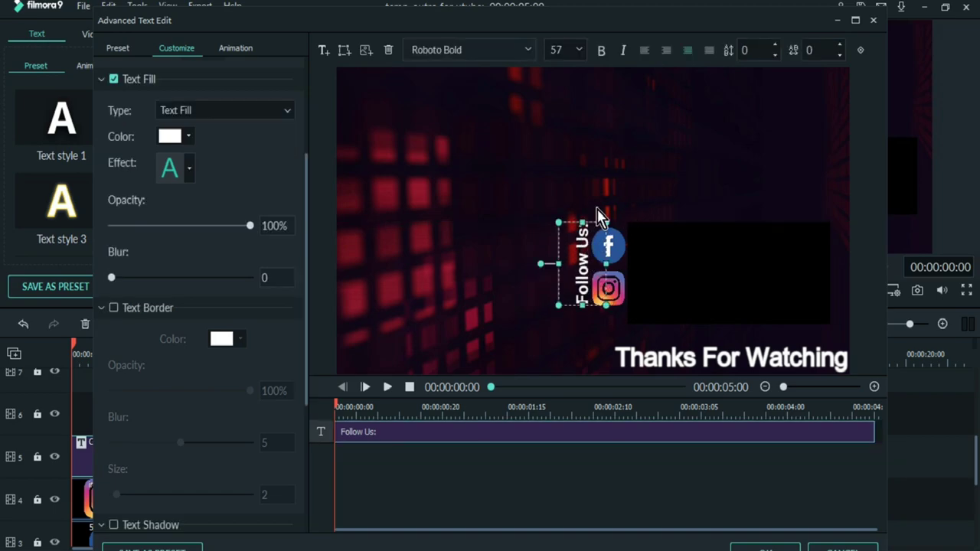
left_click(668, 170)
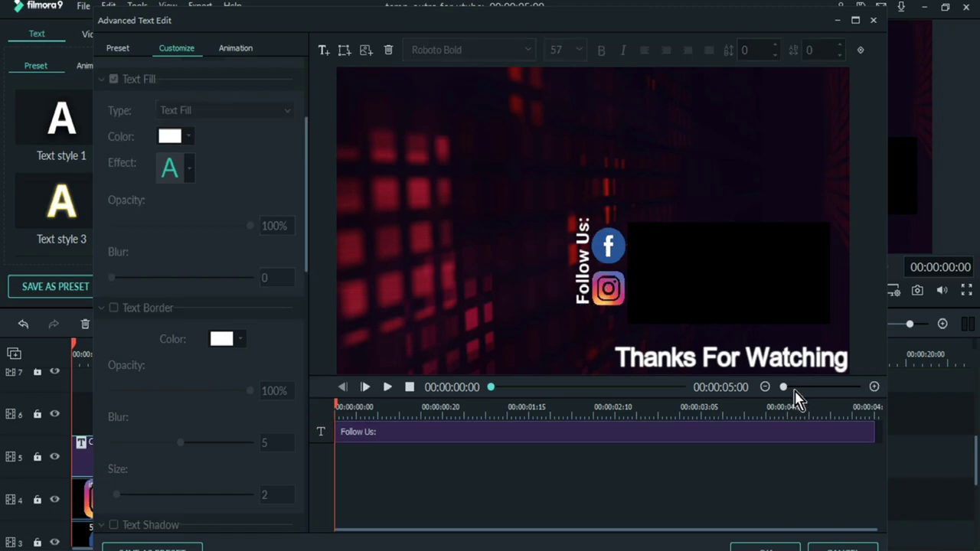
left_click(765, 549)
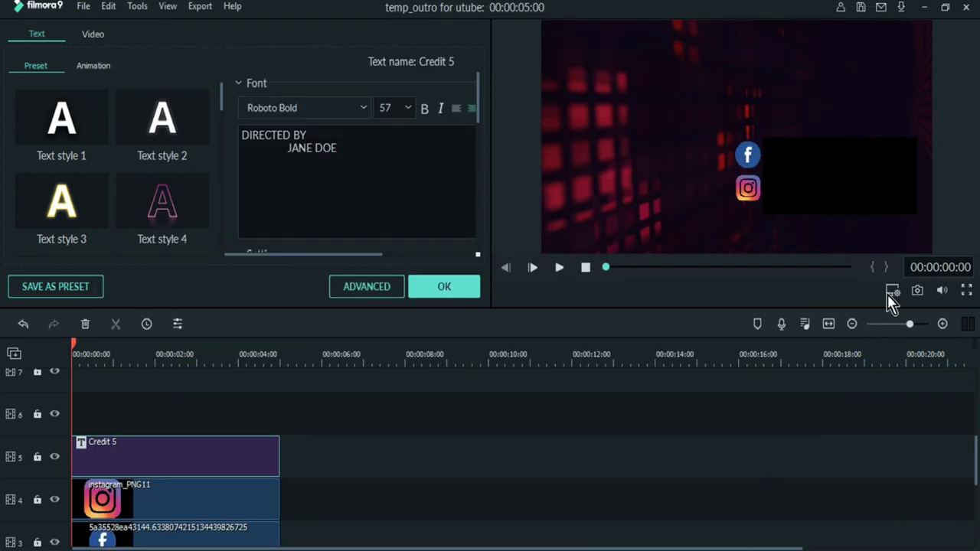
left_click(965, 291)
key("Escape")
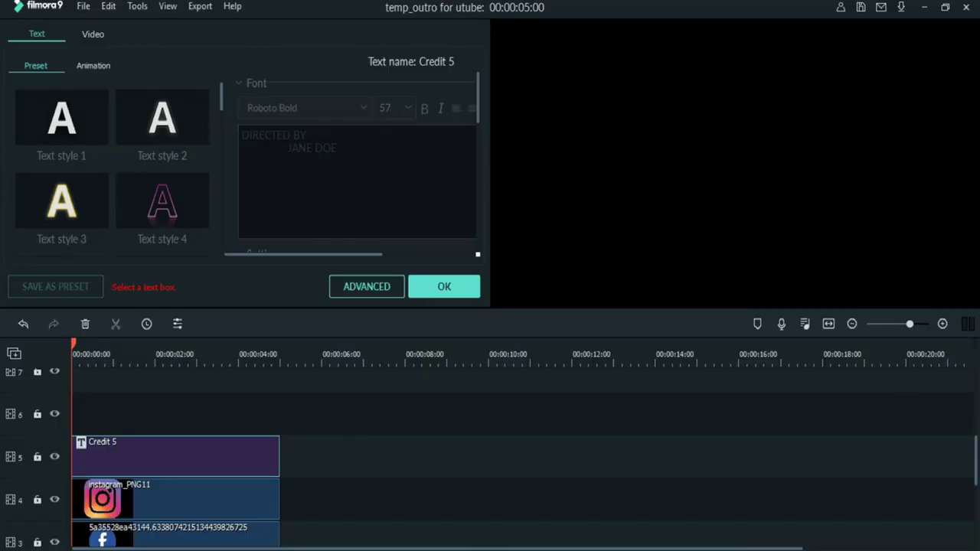
- Resize the black rectangle slightly and pull its left edge inward, leaving a gap beside the social icons
left_click(879, 203)
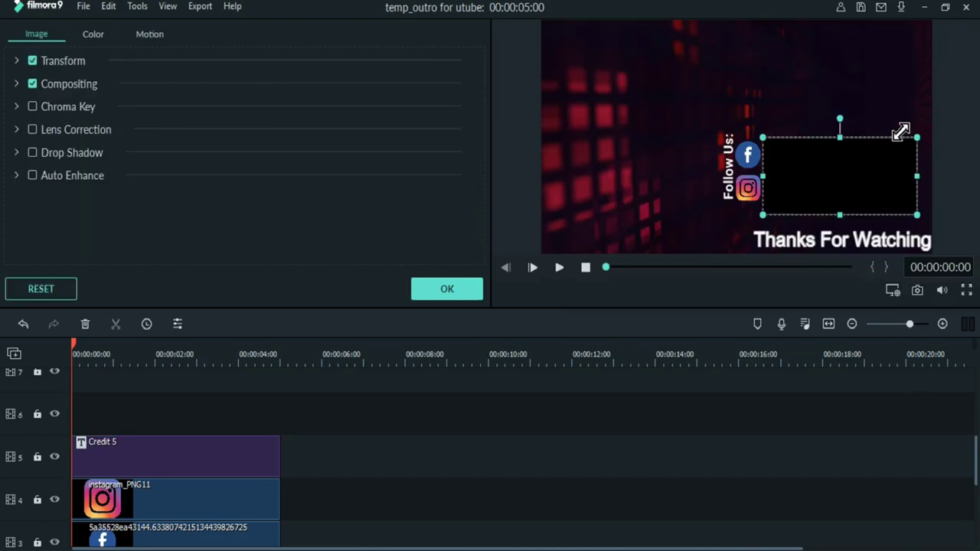
left_click_drag(902, 132, 897, 129)
left_click_drag(765, 173, 788, 174)
- Try to move the title's video frame left and to select the overlay clips together
left_click(756, 132)
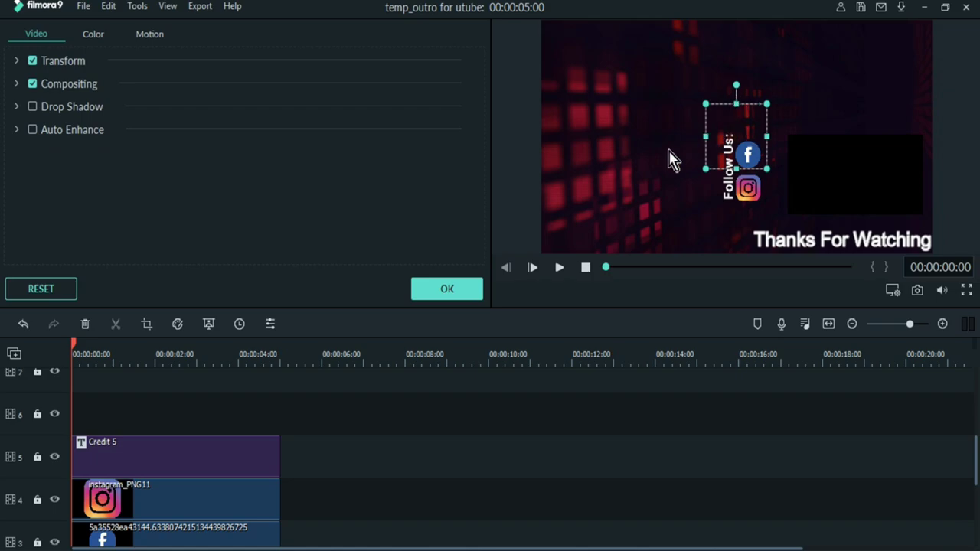
left_click_drag(728, 149, 630, 153)
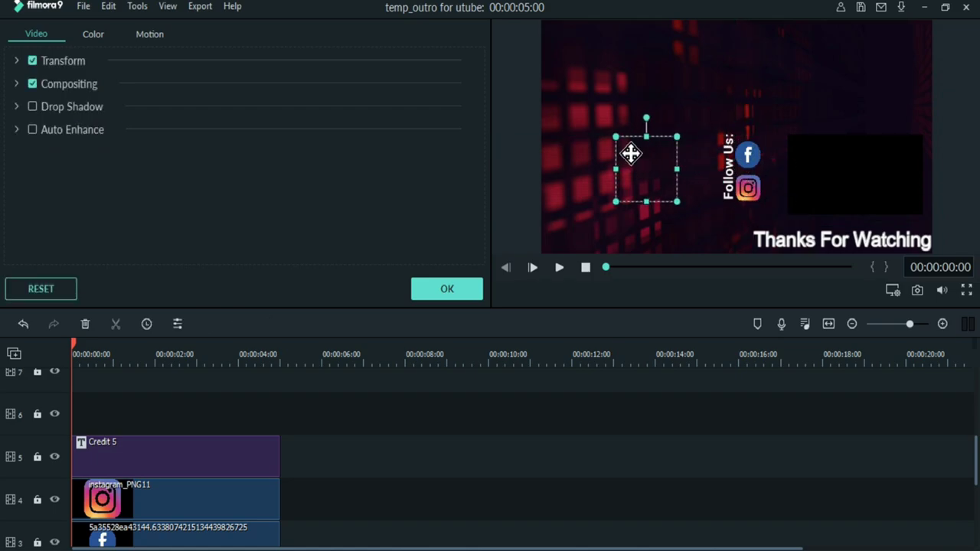
left_click_drag(302, 460, 257, 450)
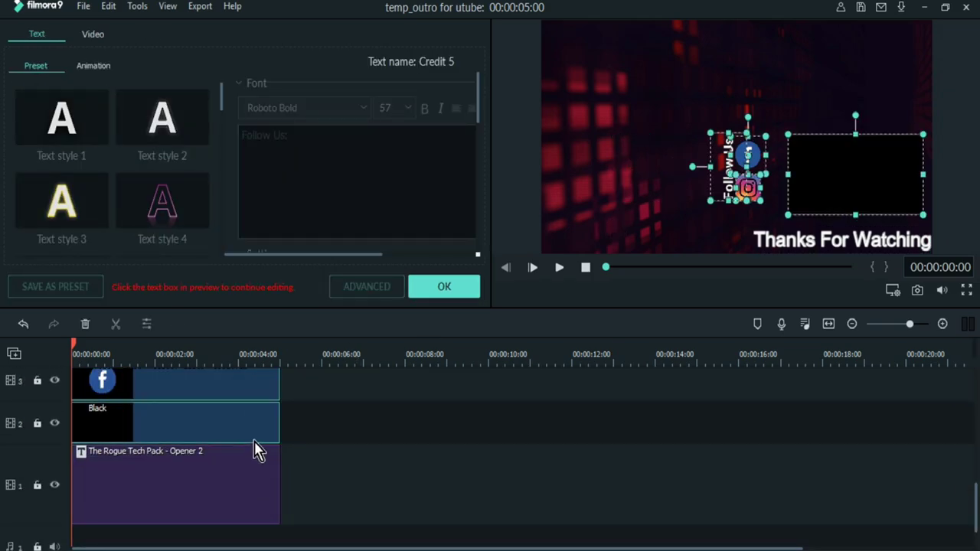
- Move the Facebook icon, the Instagram icon and the "Follow Us:" text right, up against the black rectangle
left_click_drag(743, 157, 769, 155)
left_click(753, 191)
left_click_drag(757, 197, 769, 191)
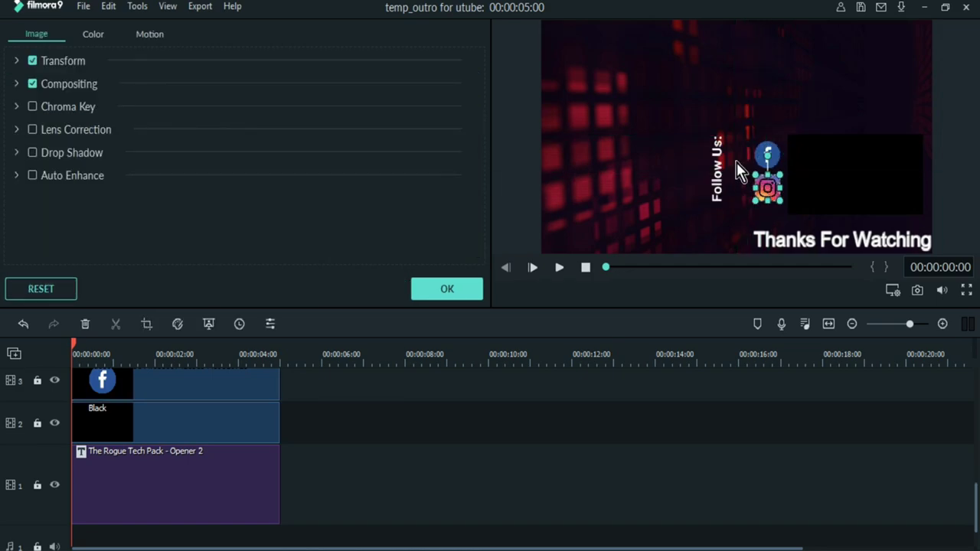
left_click(726, 169)
left_click_drag(726, 169, 758, 170)
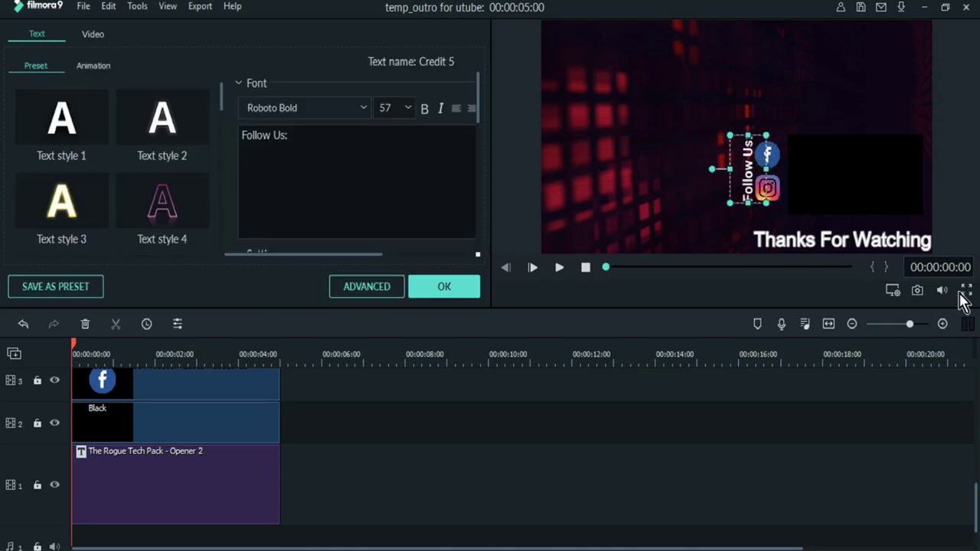
- Preview the outro layout in full screen
left_click(756, 274)
left_click(967, 291)
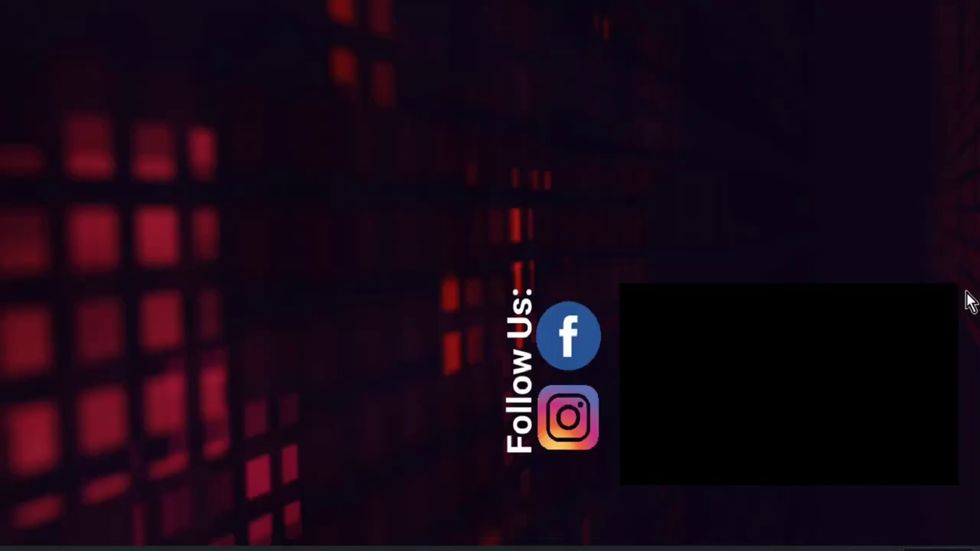
key("Escape")
- Nudge the Facebook icon, the Instagram icon and the vertical "Follow Us:" text slightly right, closer to the black rectangle
left_click(769, 155)
left_click_drag(770, 155, 773, 156)
left_click_drag(768, 187, 750, 193)
left_click(747, 170)
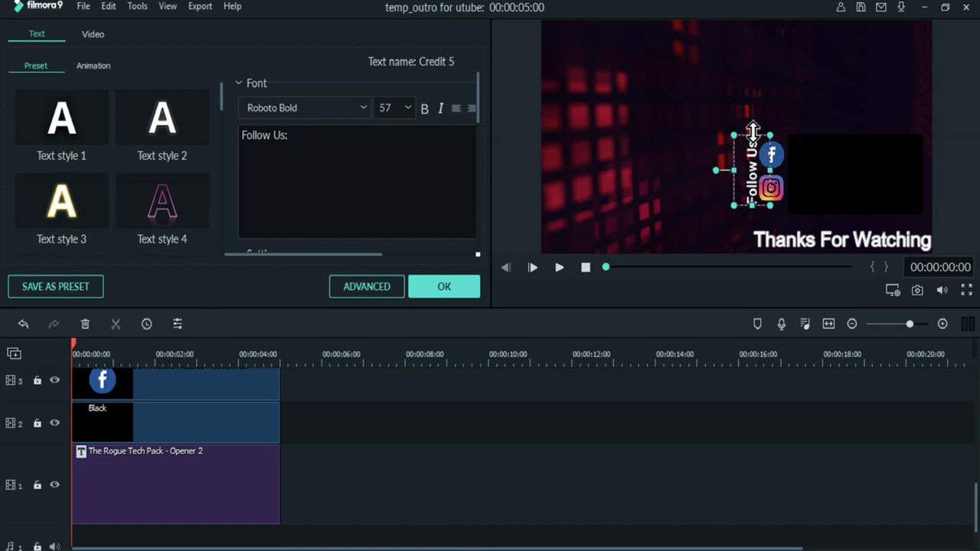
left_click(663, 209)
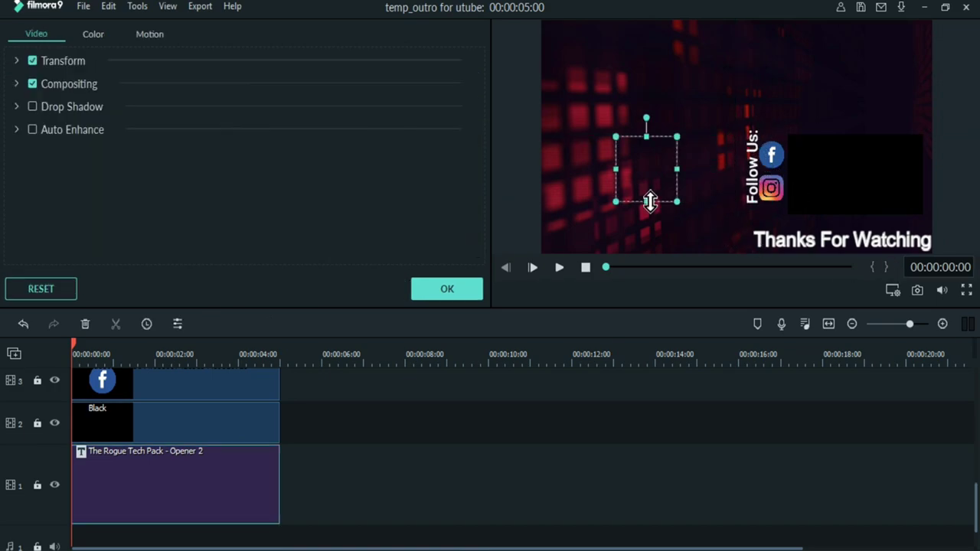
left_click(464, 296)
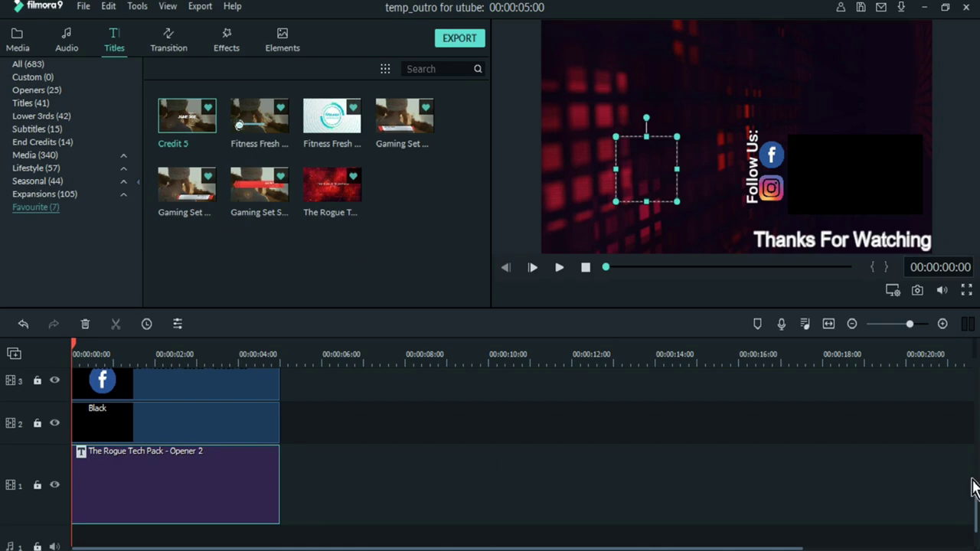
- Add the YouTube logo image at the start of track 6 and shrink it into the frame's lower-left corner
left_click_drag(977, 490, 974, 417)
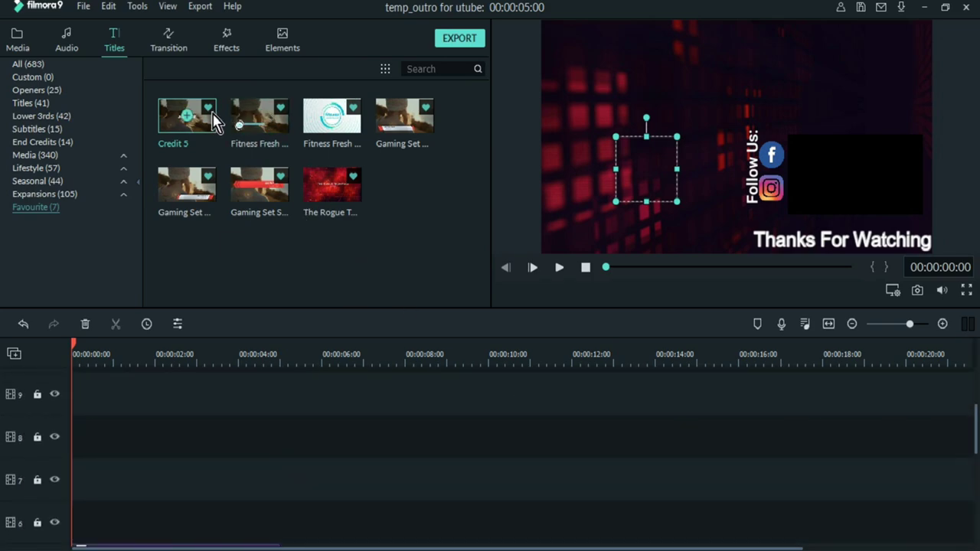
left_click(20, 46)
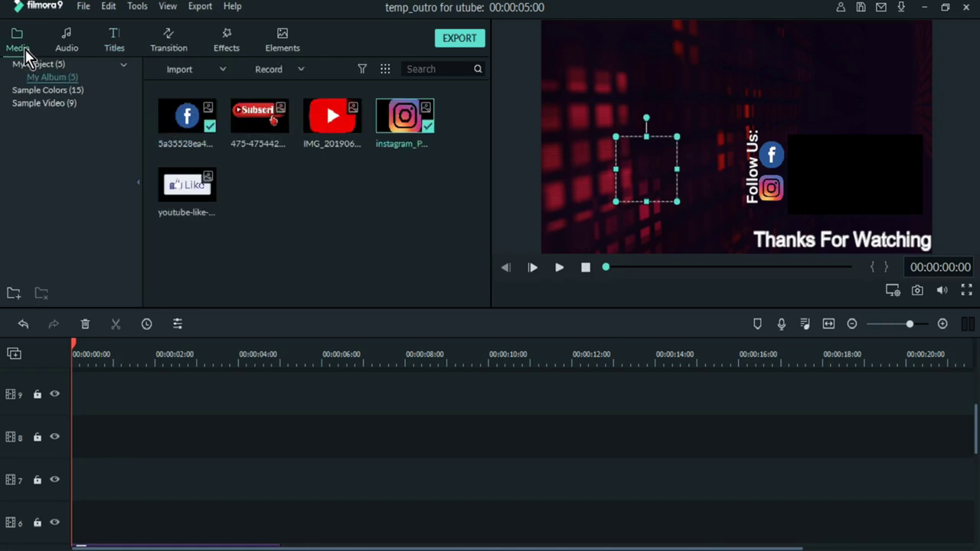
left_click_drag(306, 106, 77, 515)
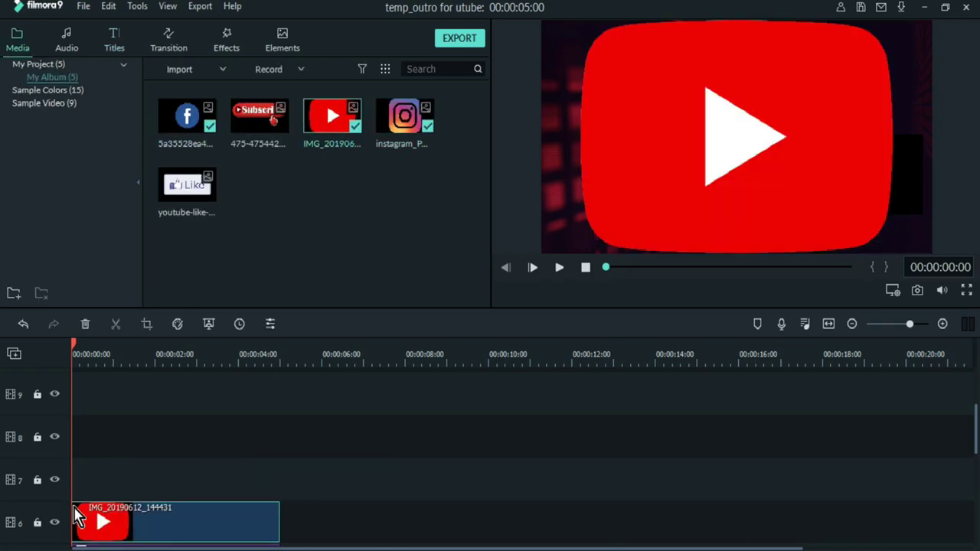
double_click(142, 522)
left_click_drag(897, 19, 558, 230)
left_click(447, 288)
- Add a Credit 5 title on track 7 above the YouTube logo clip and replace its text with "Subscribe"
left_click(98, 47)
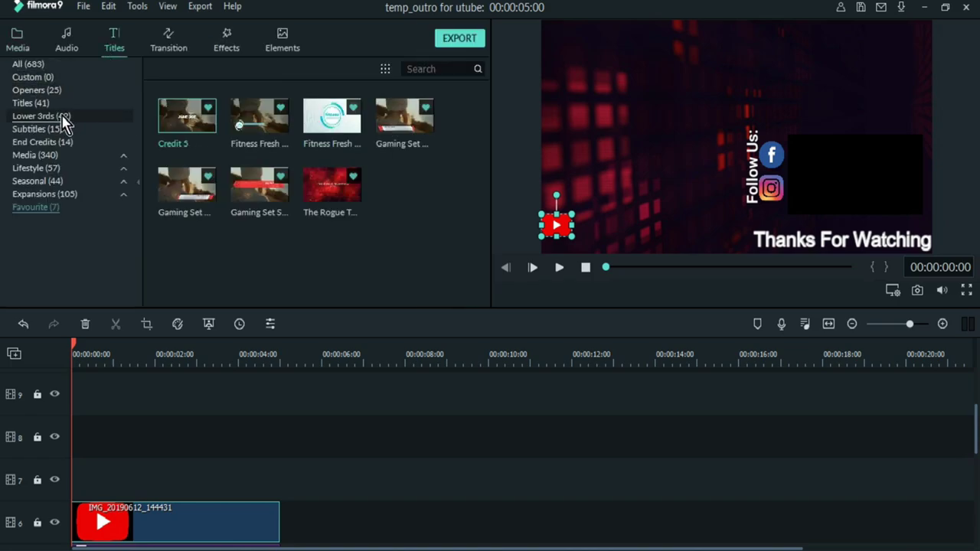
left_click_drag(187, 115, 259, 494)
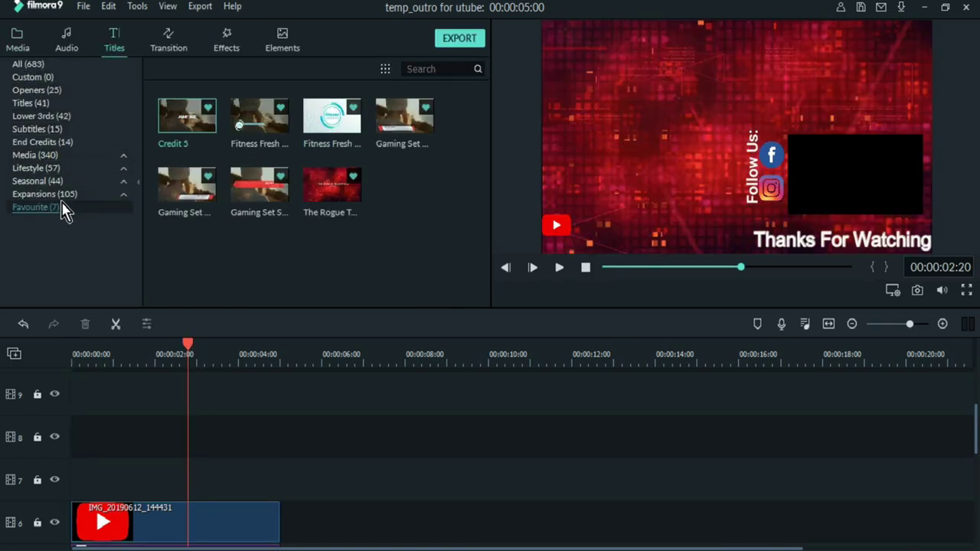
left_click_drag(202, 115, 157, 468)
double_click(157, 469)
triple_click(267, 141)
key("BackSpace")
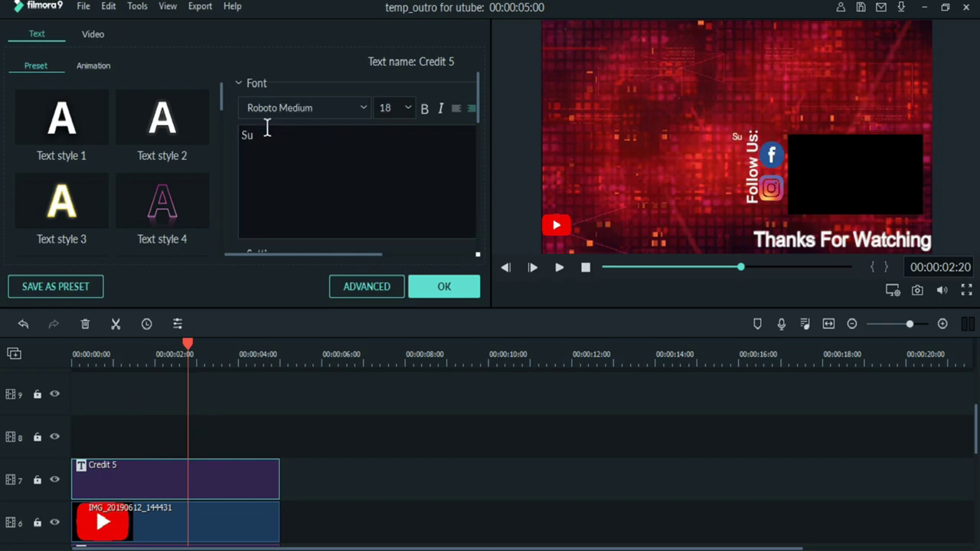
left_click(408, 108)
left_click(390, 195)
key("Return")
type("@electrotech")
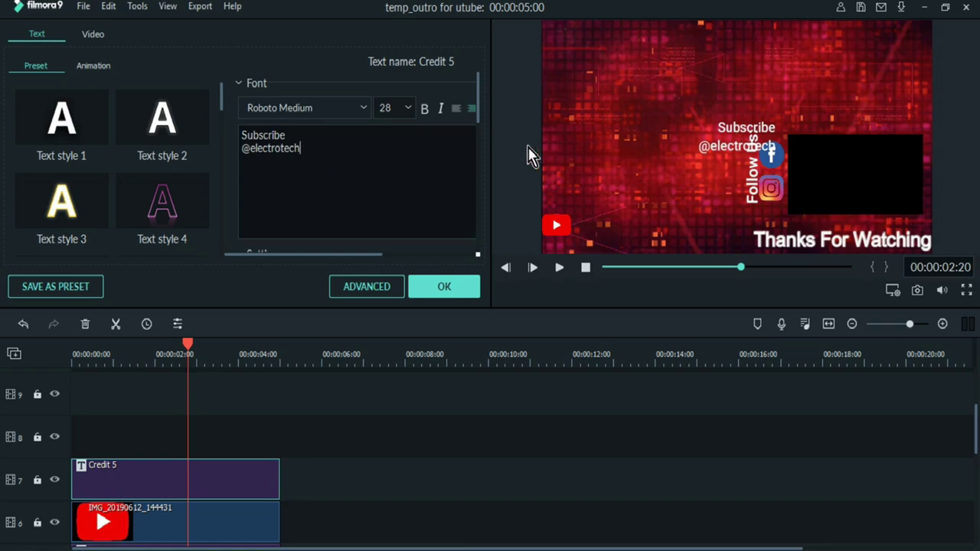
left_click(457, 109)
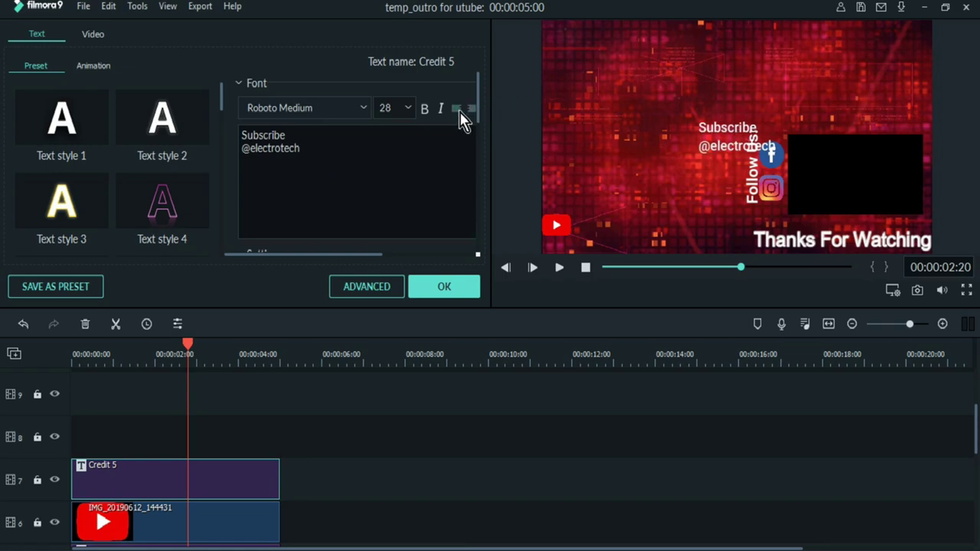
left_click(473, 286)
left_click_drag(724, 149, 598, 223)
left_click(661, 223)
left_click(966, 292)
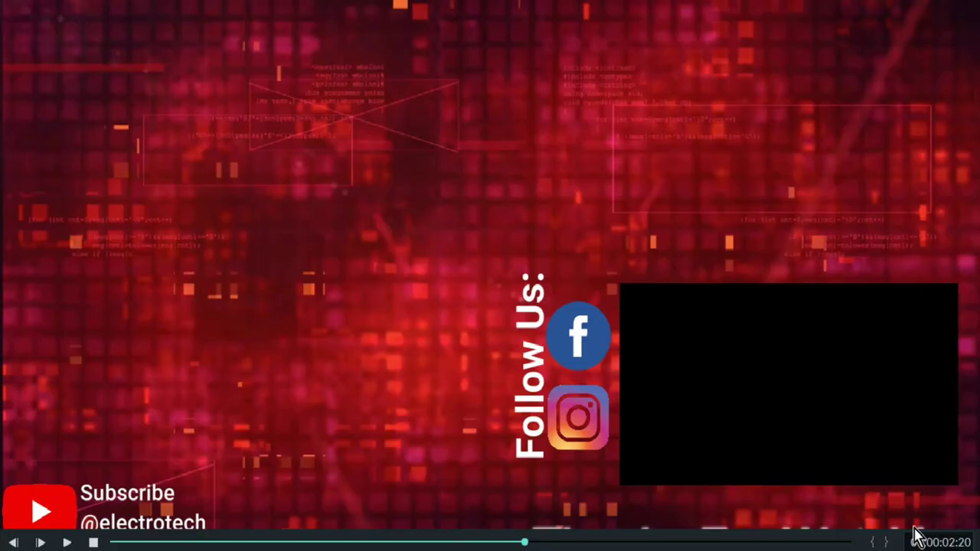
key("Escape")
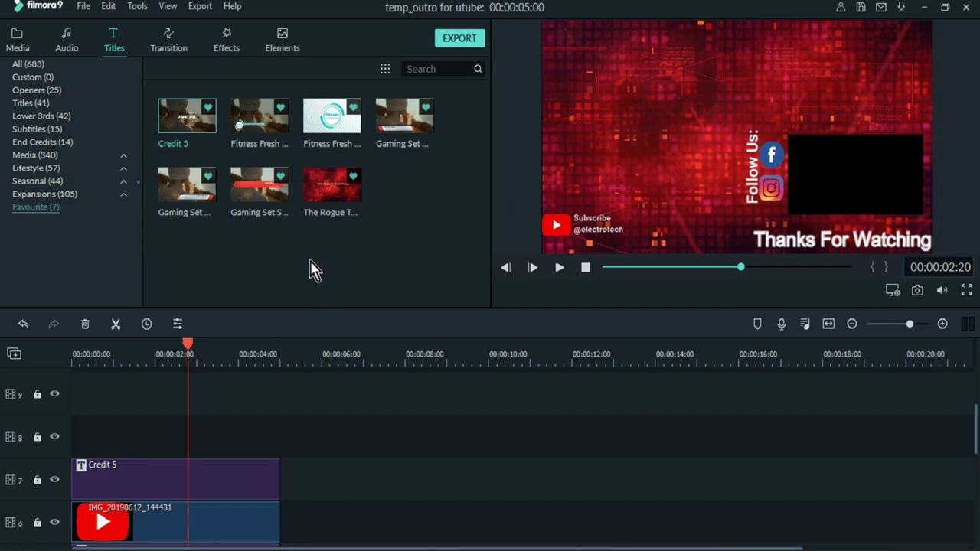
- Add another Credit 5 title on track 8 and replace its default text with a new text box in the advanced editor
left_click_drag(206, 127, 119, 442)
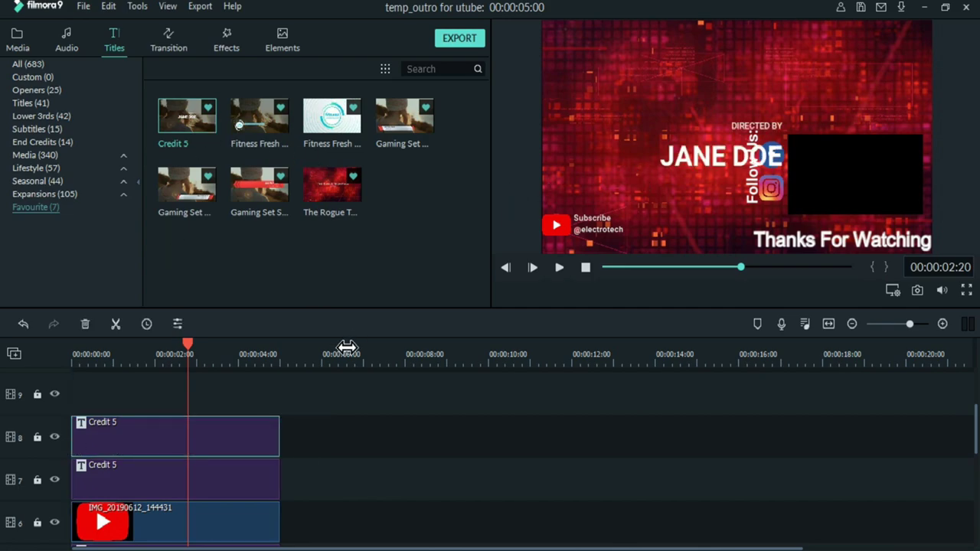
double_click(242, 446)
left_click(360, 286)
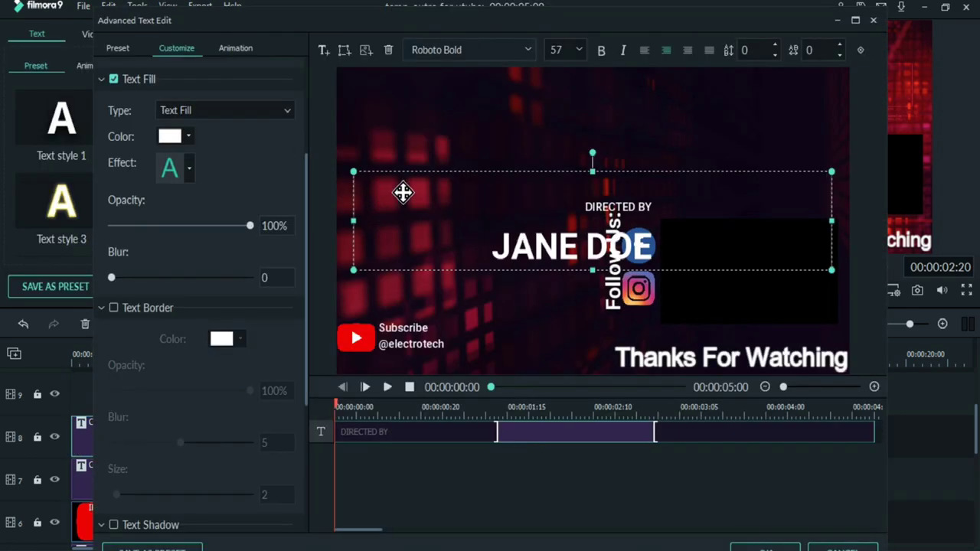
key("Delete")
left_click(324, 50)
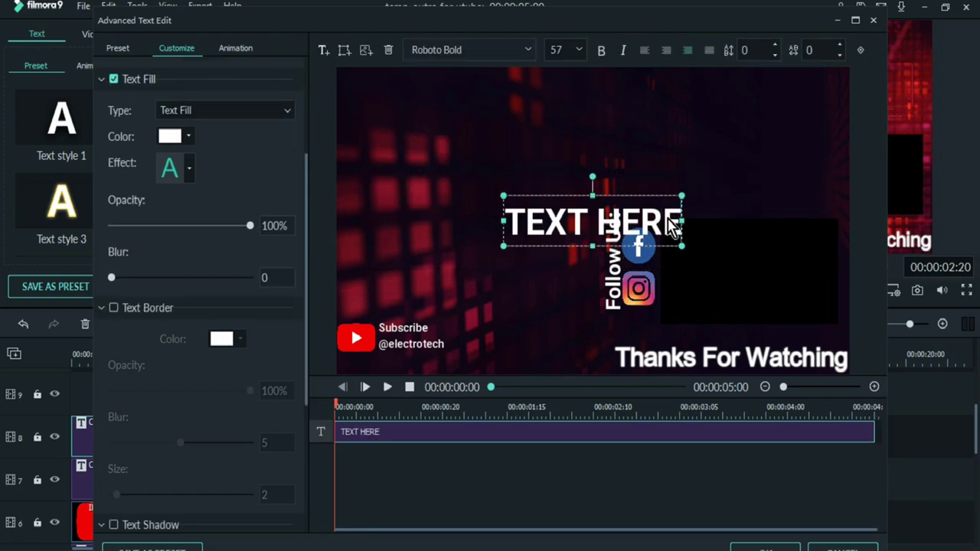
- Replace the new text box's placeholder with "Previous Video:"
key("BackSpace")
key("BackSpace")
key("BackSpace")
key("BackSpace")
key("BackSpace")
key("BackSpace")
key("BackSpace")
key("BackSpace")
key("BackSpace")
type("Previous V")
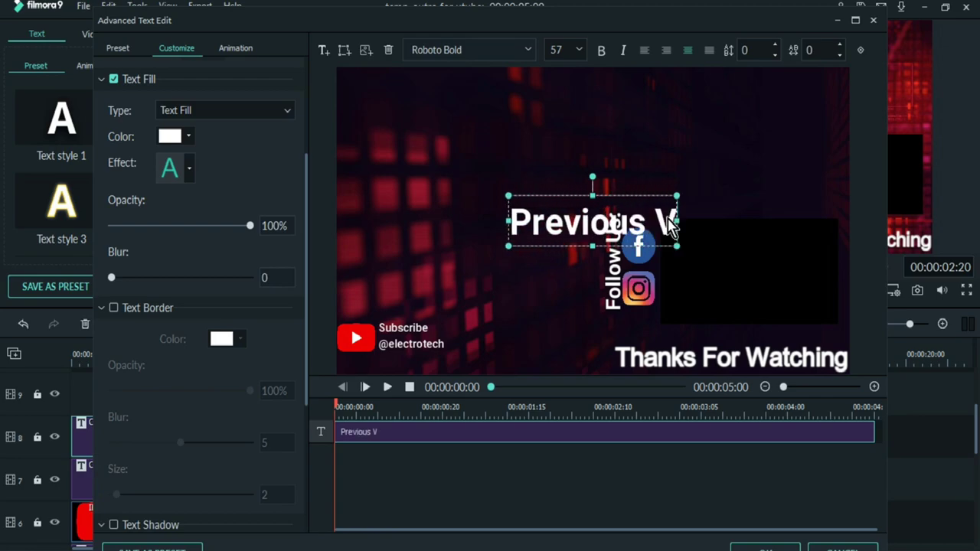
type("ideo:")
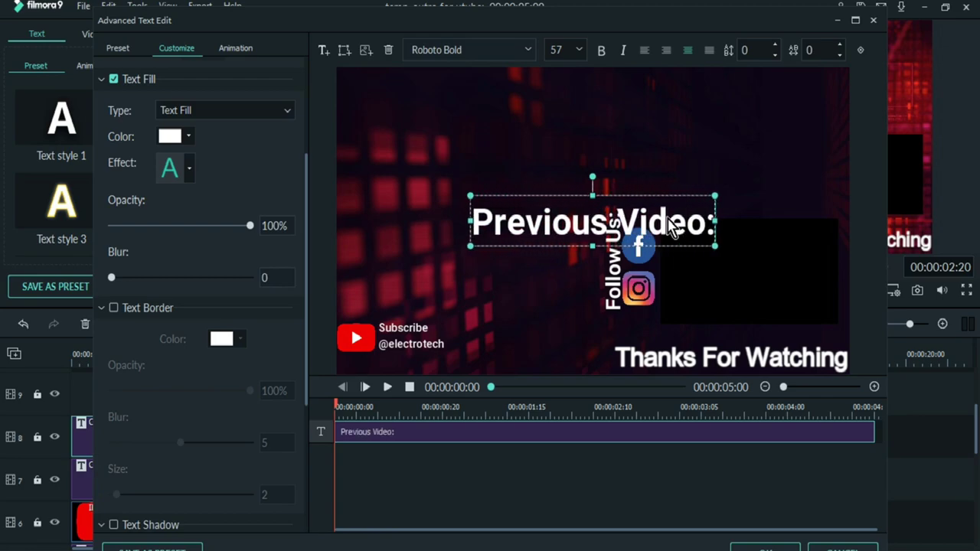
- Shrink the "Previous Video:" text, place it directly above the black rectangle and accept the title edits
left_click_drag(676, 195, 757, 213)
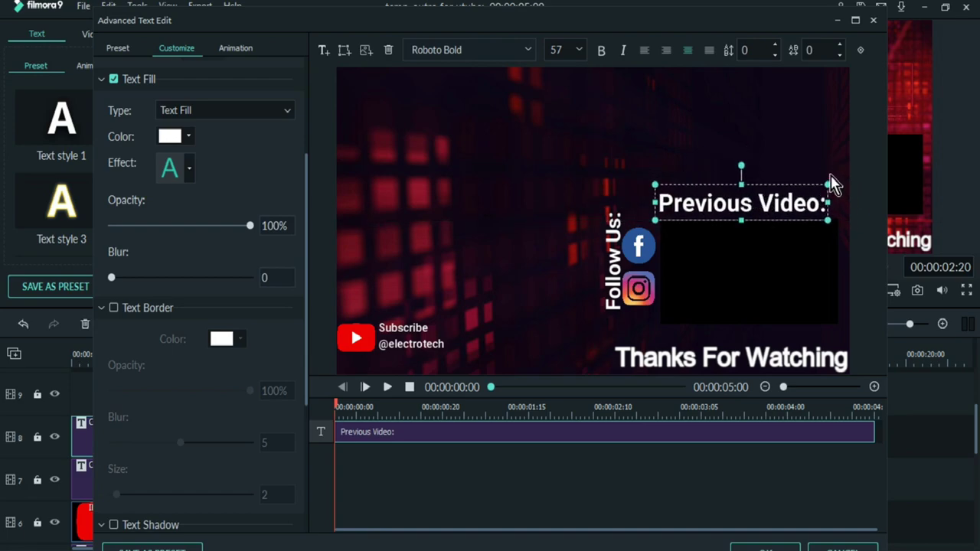
left_click(764, 548)
left_click(438, 291)
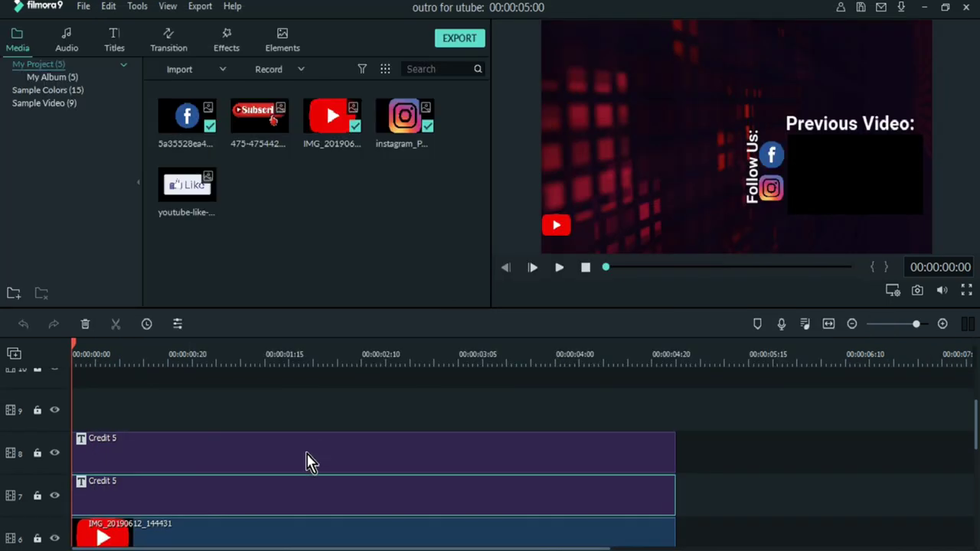
double_click(298, 501)
left_click(367, 286)
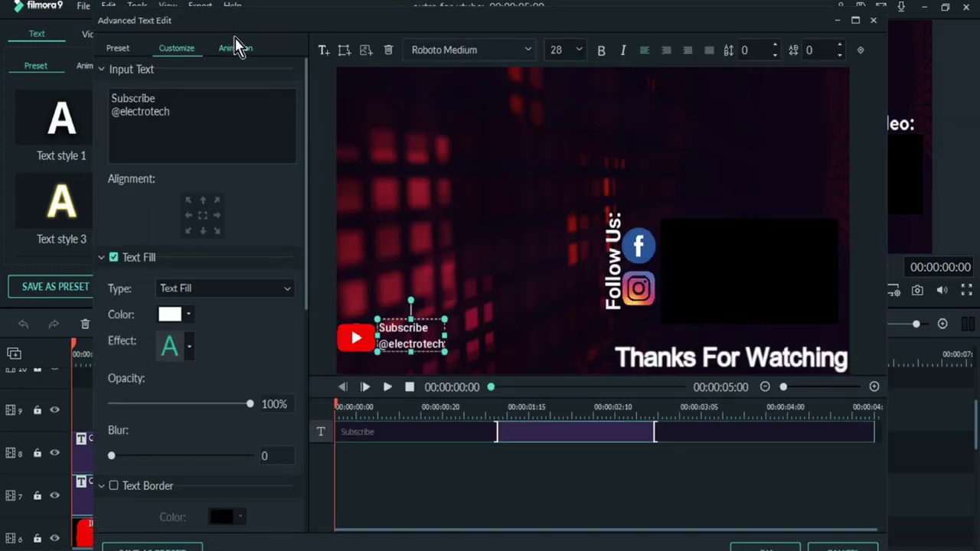
left_click(237, 49)
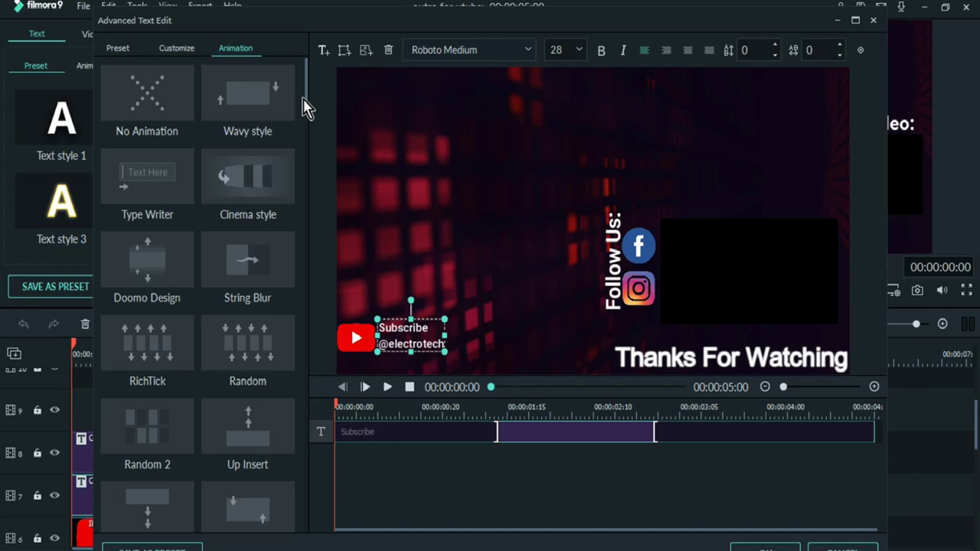
double_click(285, 157)
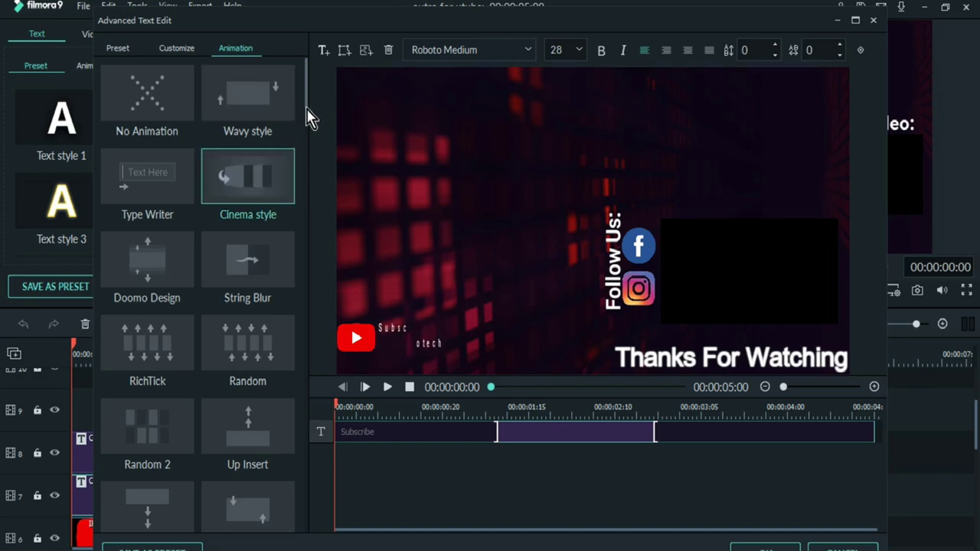
left_click(354, 340)
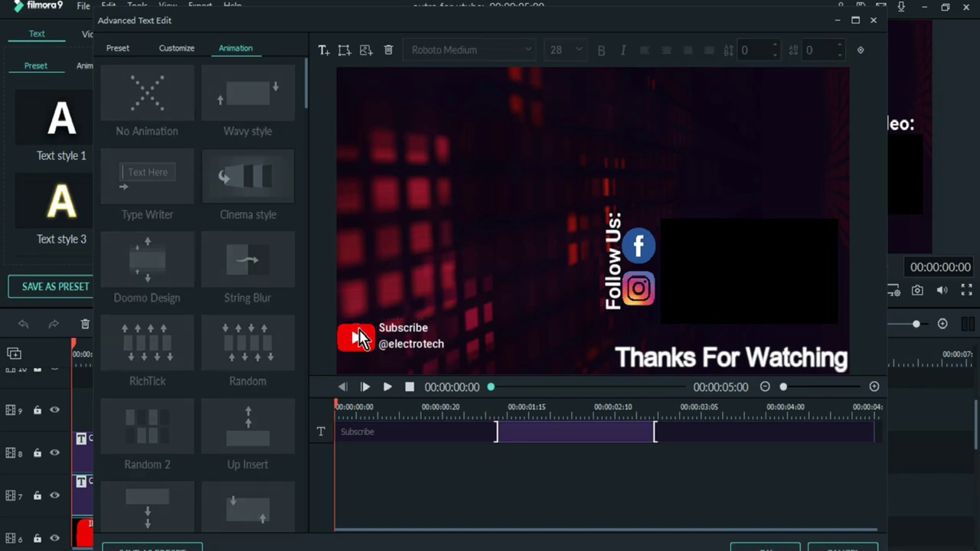
left_click(771, 543)
left_click(471, 294)
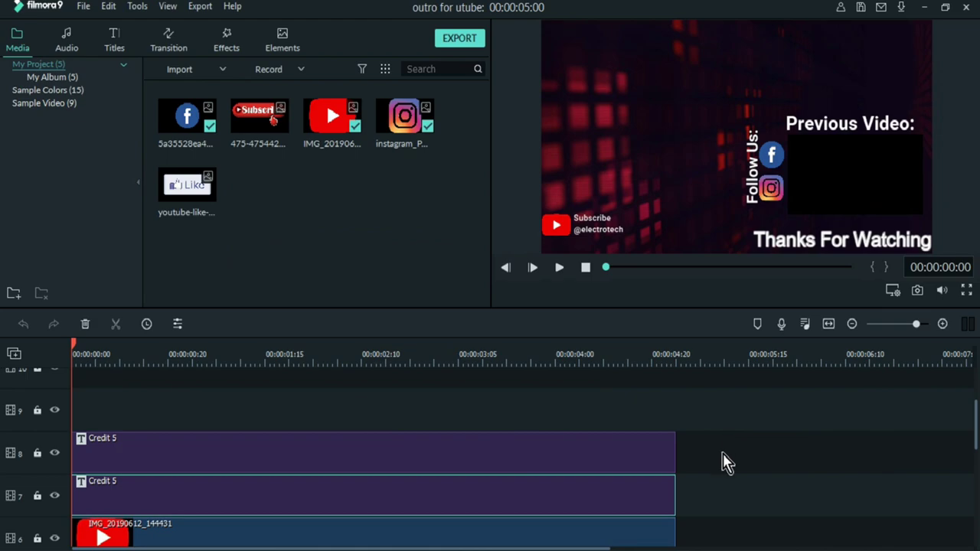
key("ctrl+s")
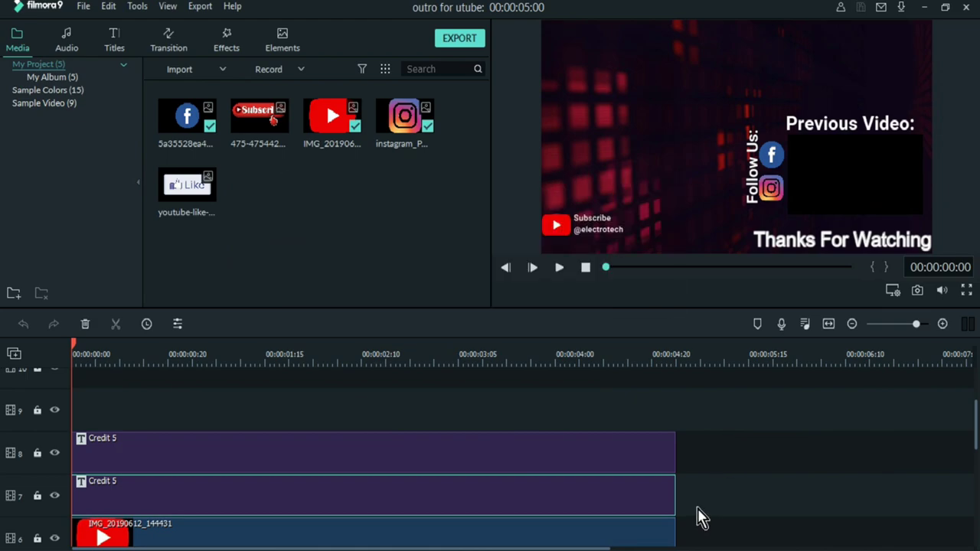
- Apply the To the Right 1 motion effect to the YouTube logo clip after trying other motion presets
double_click(662, 534)
left_click(149, 34)
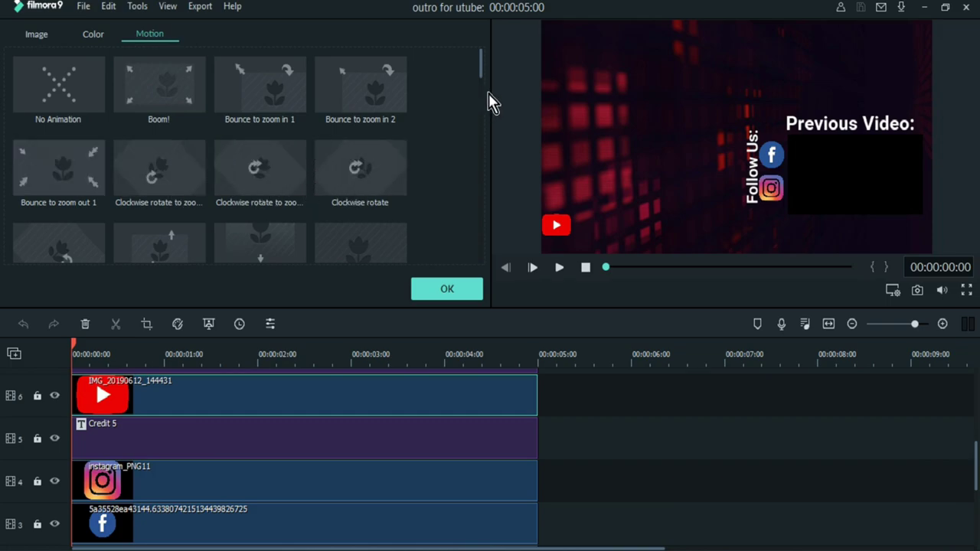
left_click_drag(482, 76, 488, 137)
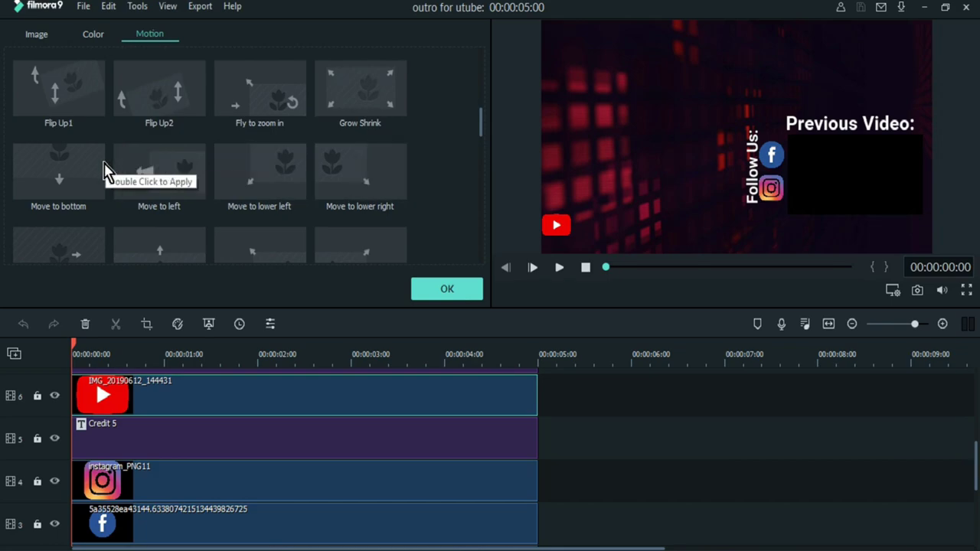
left_click_drag(487, 128, 484, 78)
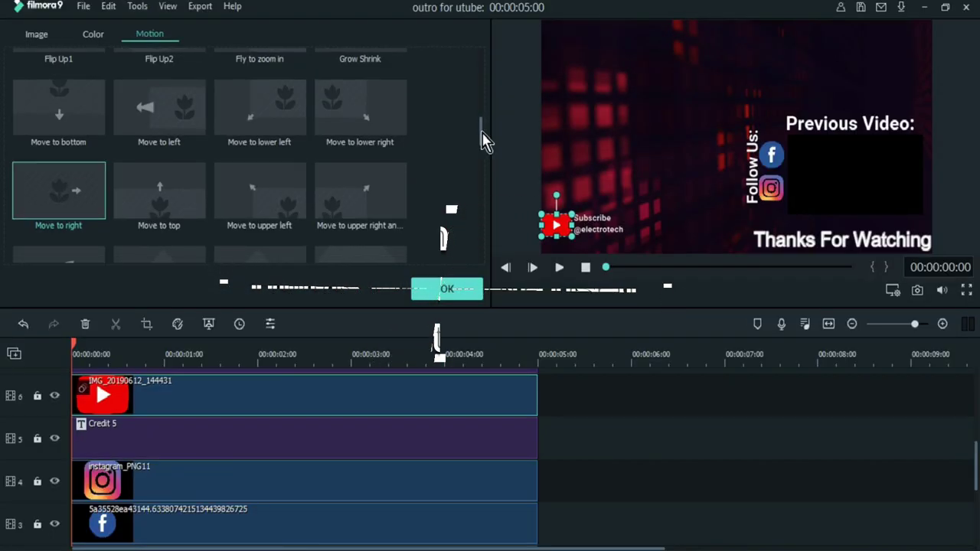
left_click_drag(483, 142, 482, 184)
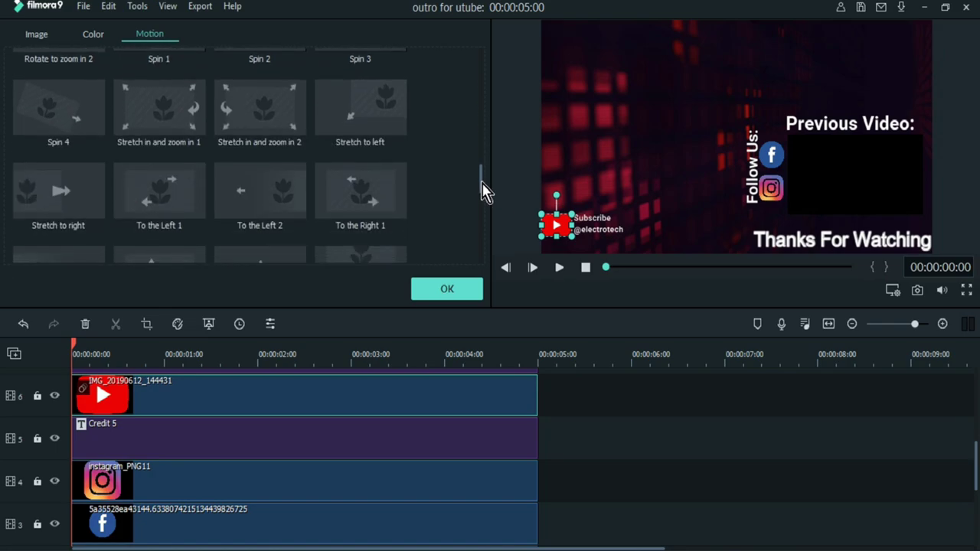
left_click(98, 188)
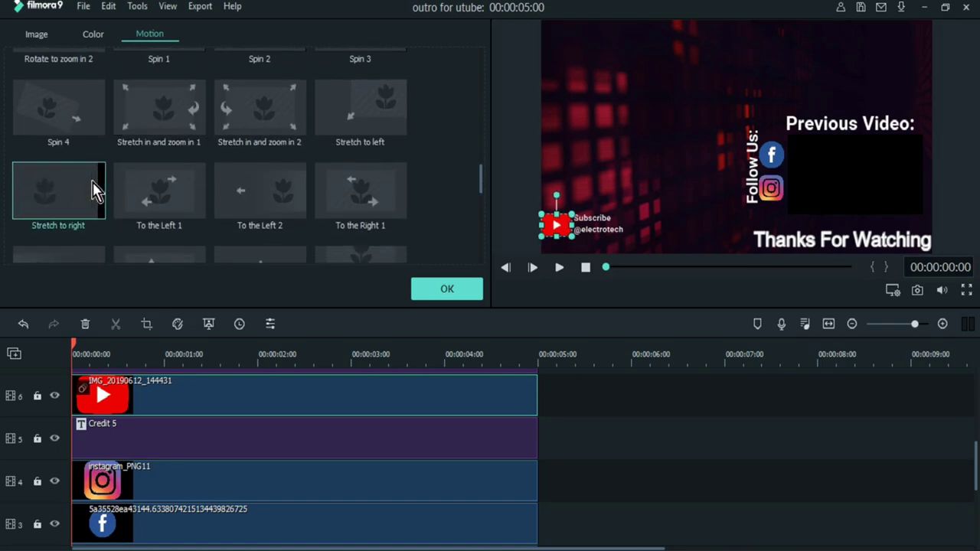
left_click(394, 204)
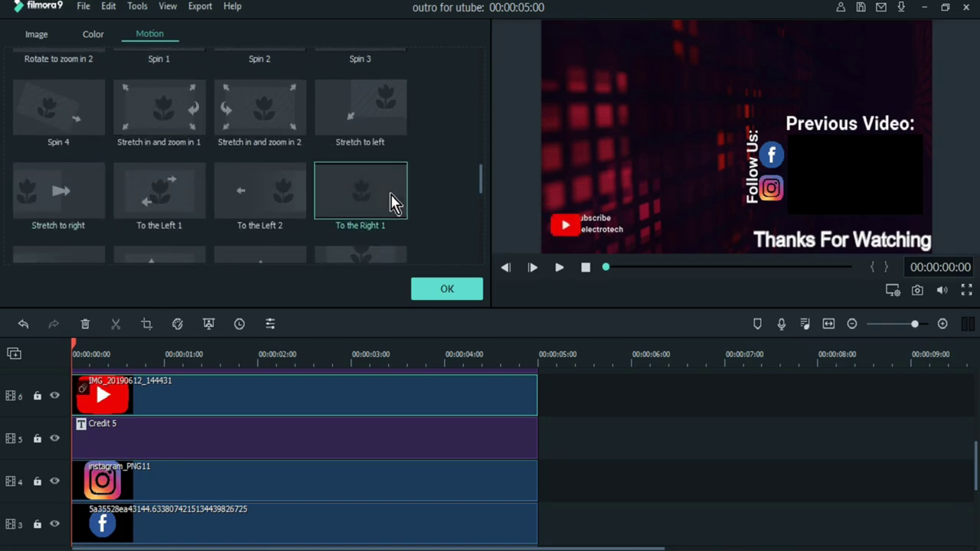
left_click(434, 291)
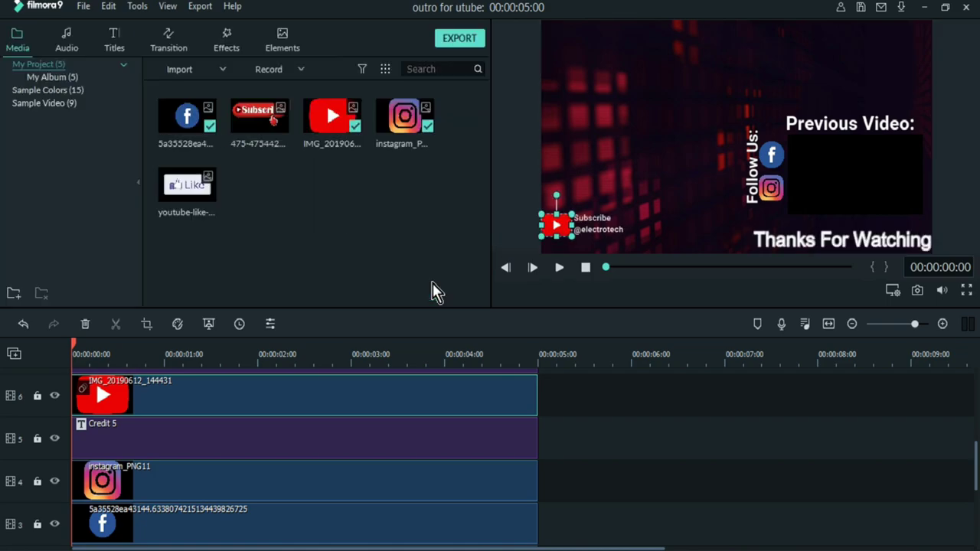
left_click(576, 435)
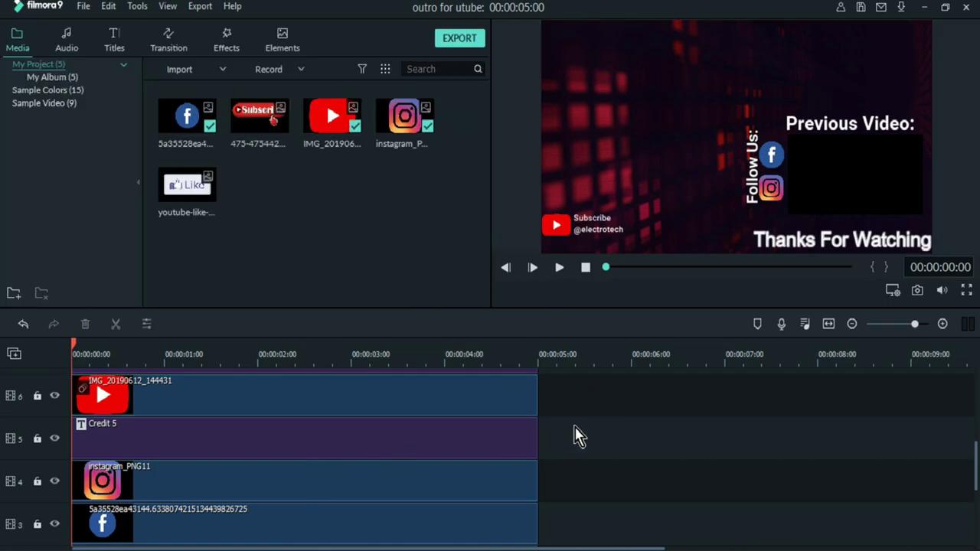
scroll(838, 431, "up", 3)
double_click(390, 475)
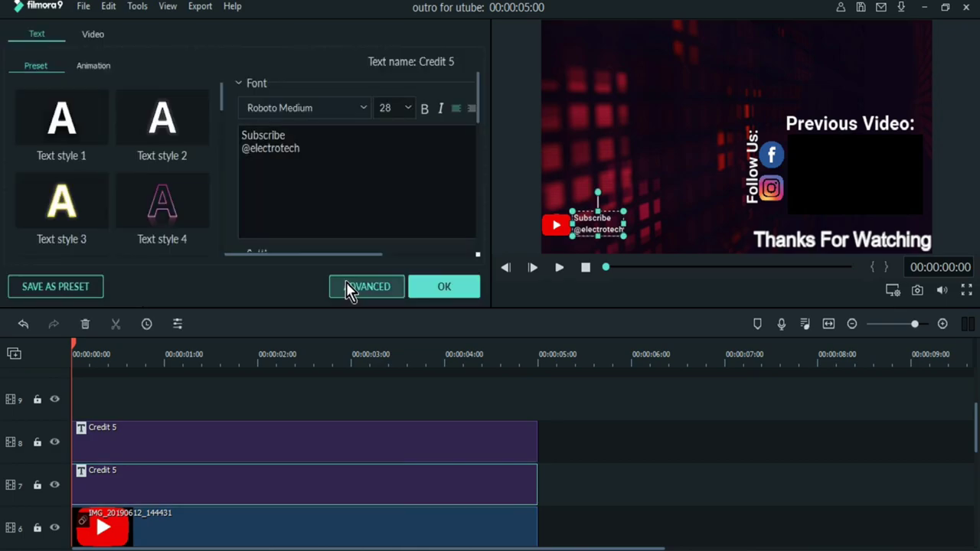
left_click(360, 287)
left_click(388, 388)
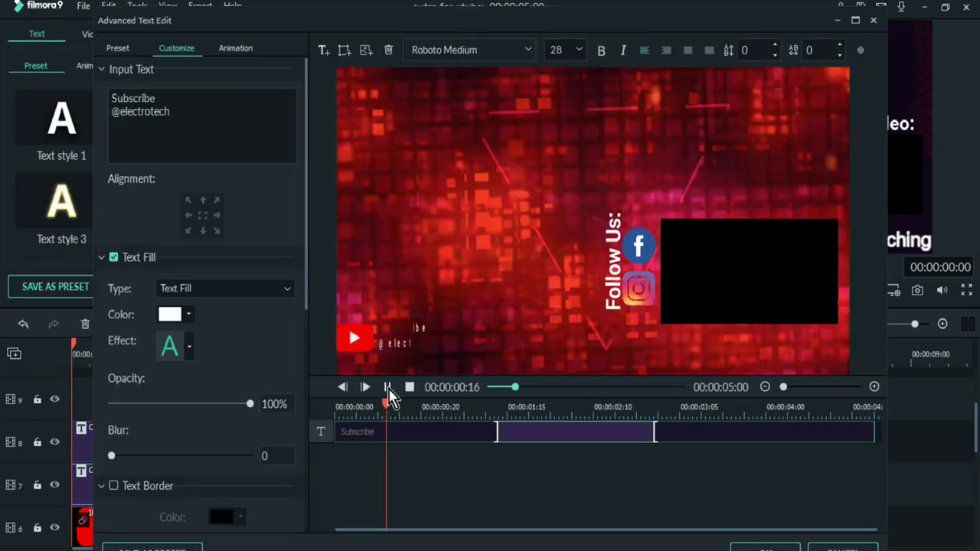
left_click_drag(631, 409, 365, 413)
left_click(398, 438)
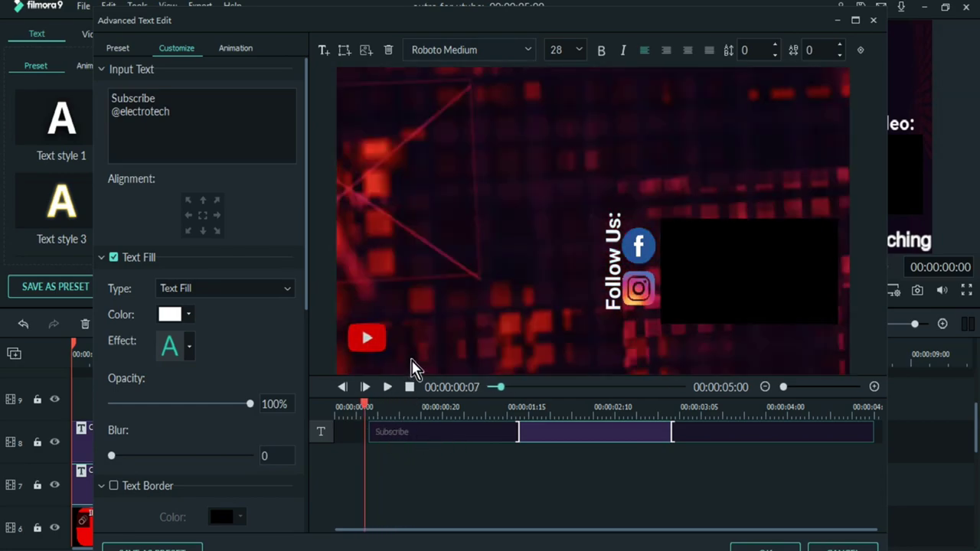
left_click_drag(367, 406, 398, 443)
left_click(396, 432)
left_click(766, 547)
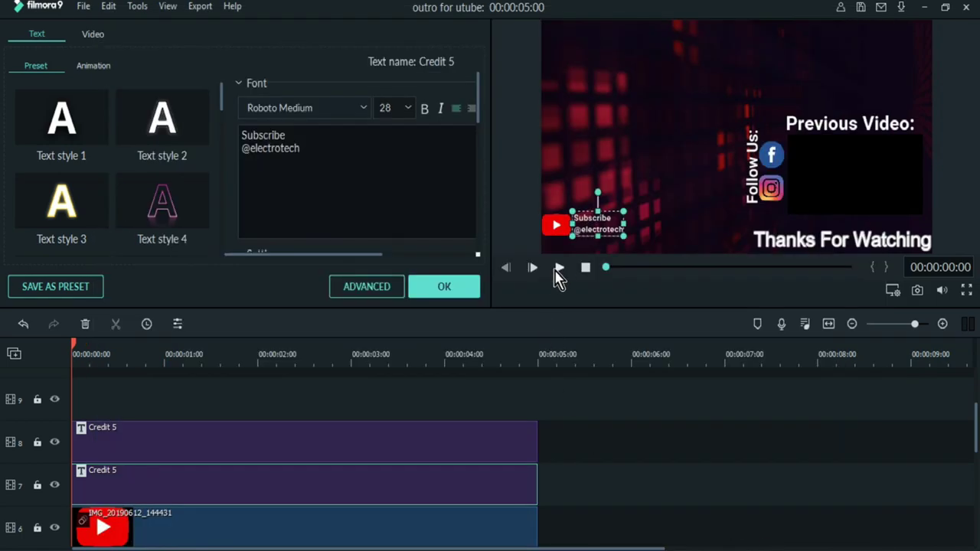
left_click(559, 268)
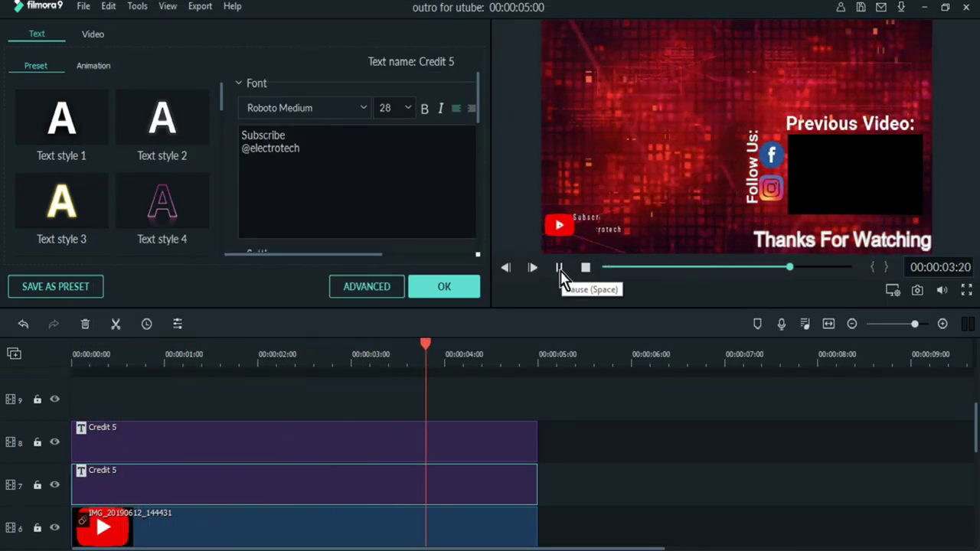
left_click(560, 268)
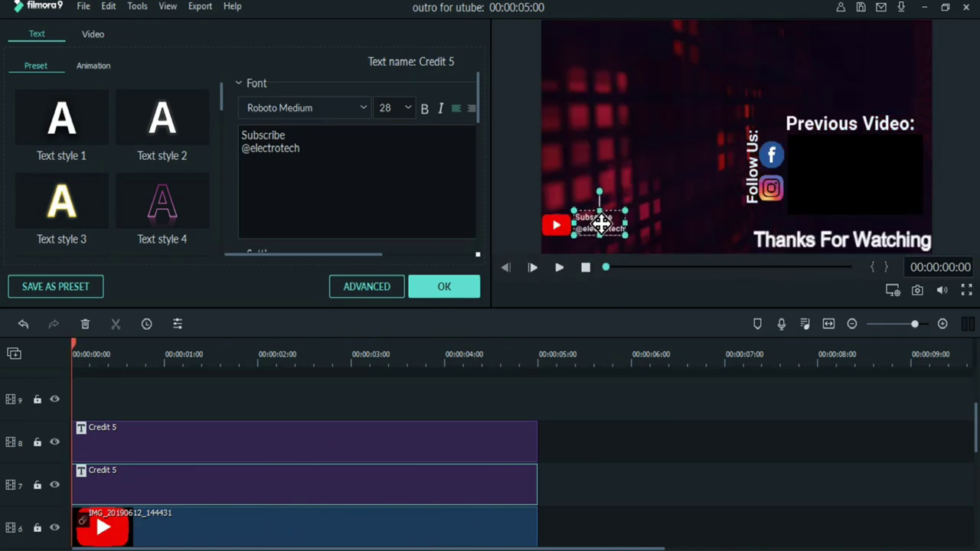
left_click(638, 231)
left_click(444, 285)
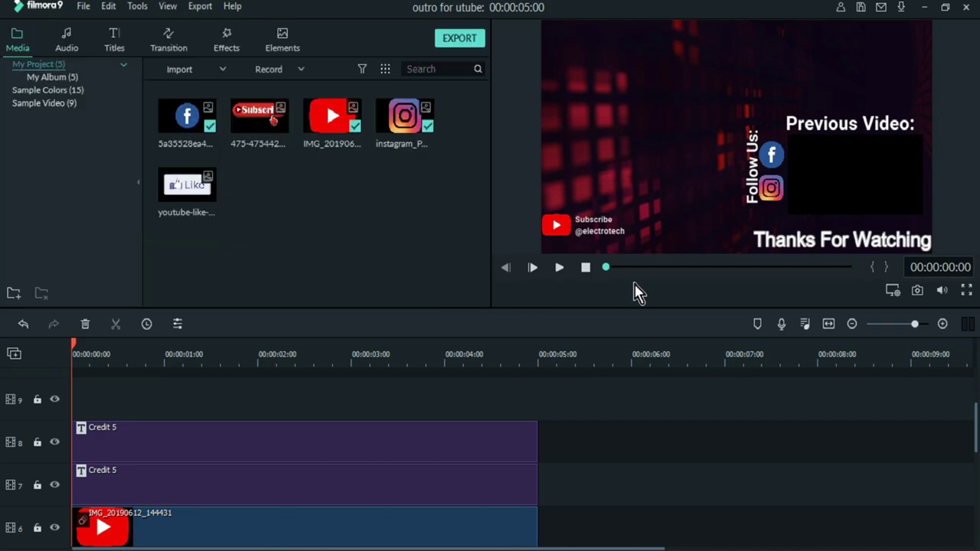
left_click(560, 268)
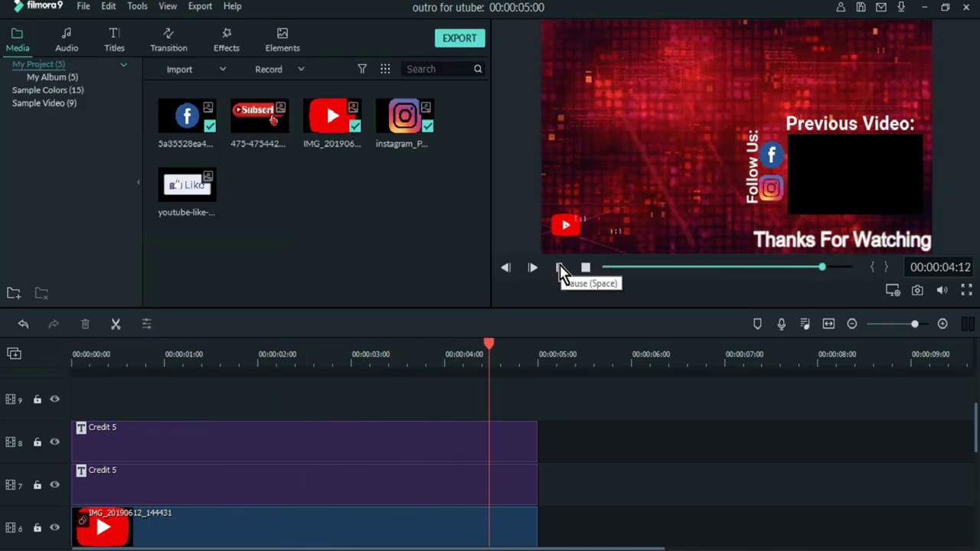
- Add the 3D Subscribe button image to track 9, shrink it and place it above the "Previous Video:" text
left_click_drag(261, 121, 212, 409)
double_click(212, 409)
left_click_drag(788, 103, 852, 60)
- Apply the Boom! motion effect to the Subscribe button clip and accept it
left_click_drag(476, 190, 344, 62)
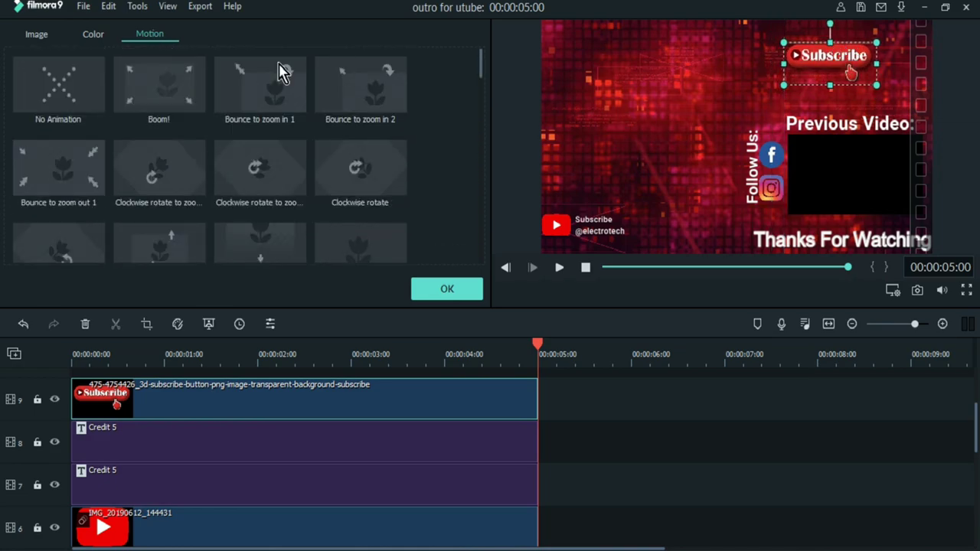
left_click(184, 91)
left_click(444, 290)
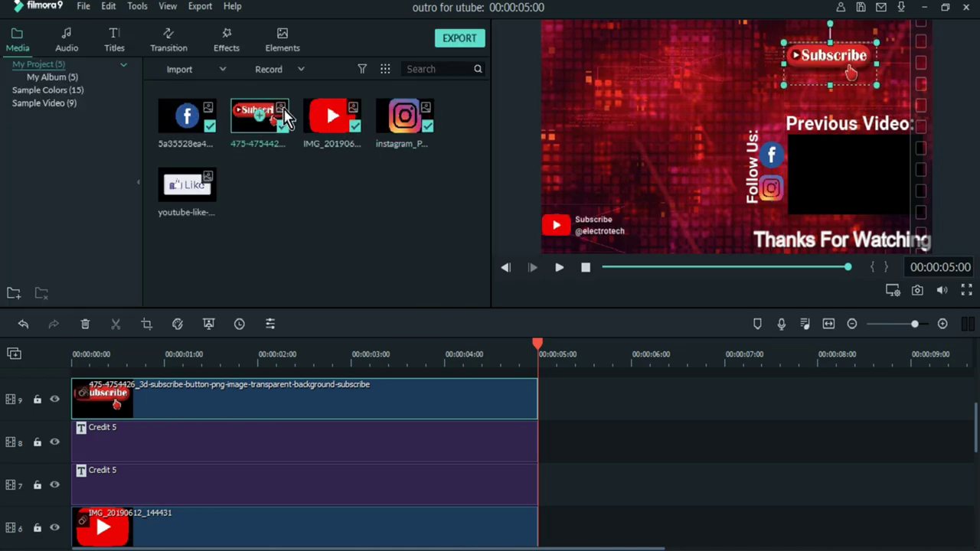
- Add the Like button image to track 10 and shrink it to fit between the Subscribe button and "Previous Video:"
left_click_drag(202, 256, 99, 473)
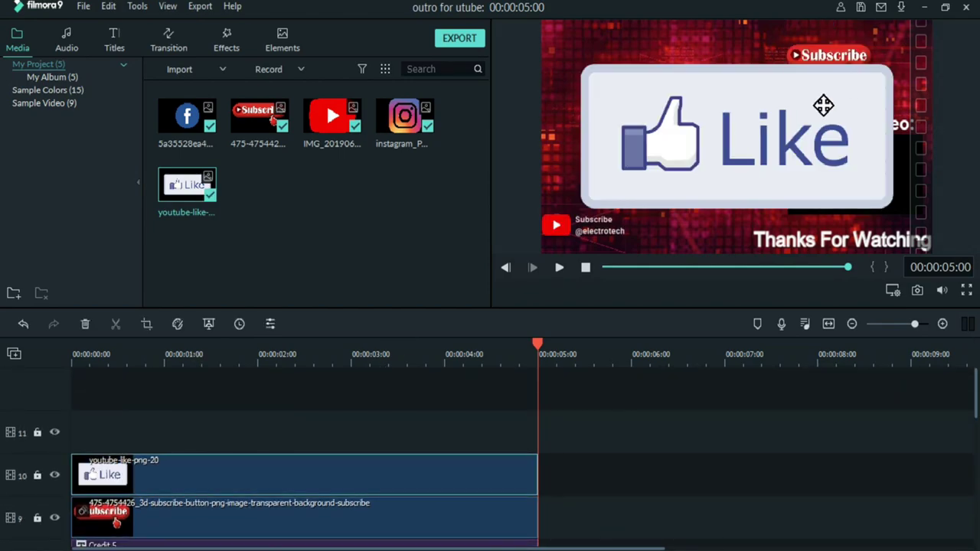
double_click(823, 105)
left_click_drag(933, 28, 841, 82)
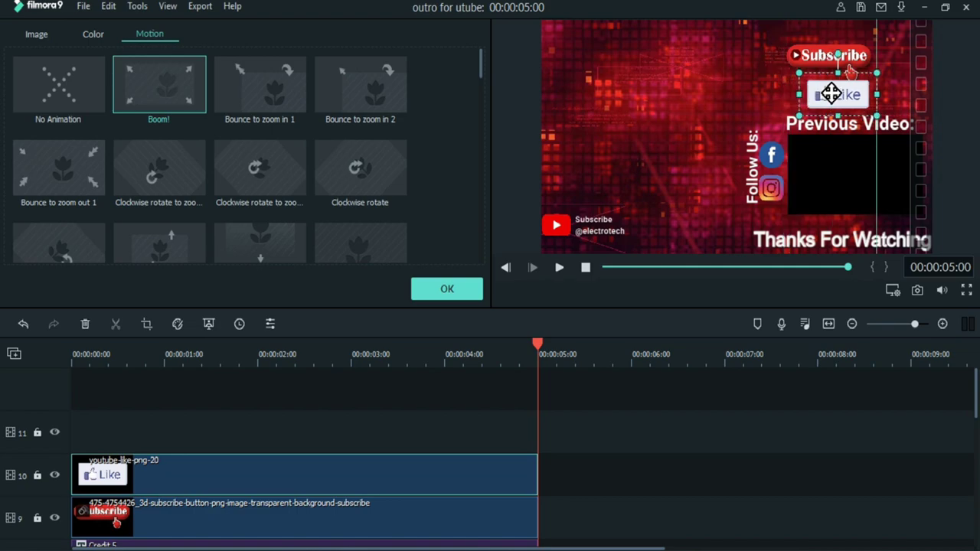
- Align the Like button beneath the Subscribe button and move the Subscribe button up to leave a gap between them
left_click(821, 57)
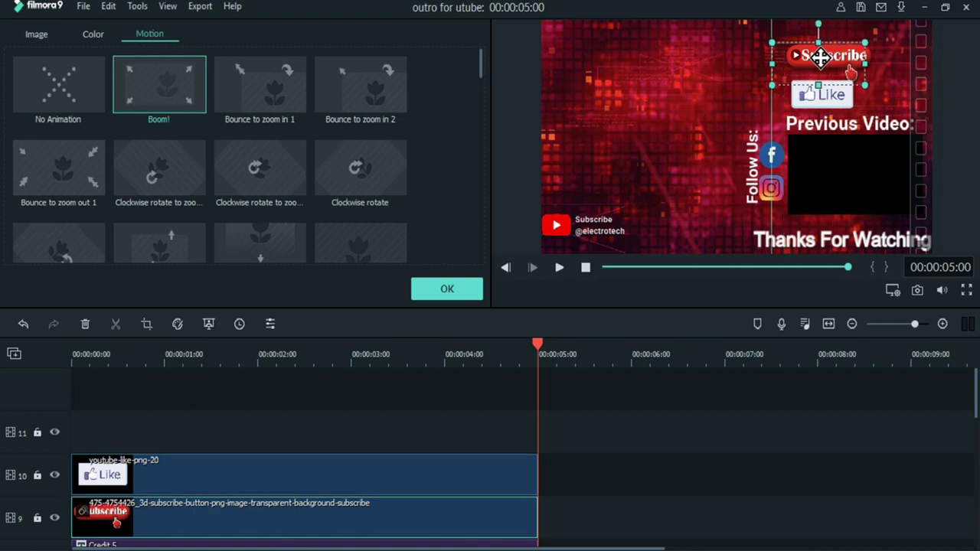
left_click(856, 96)
left_click(886, 98)
left_click(822, 48)
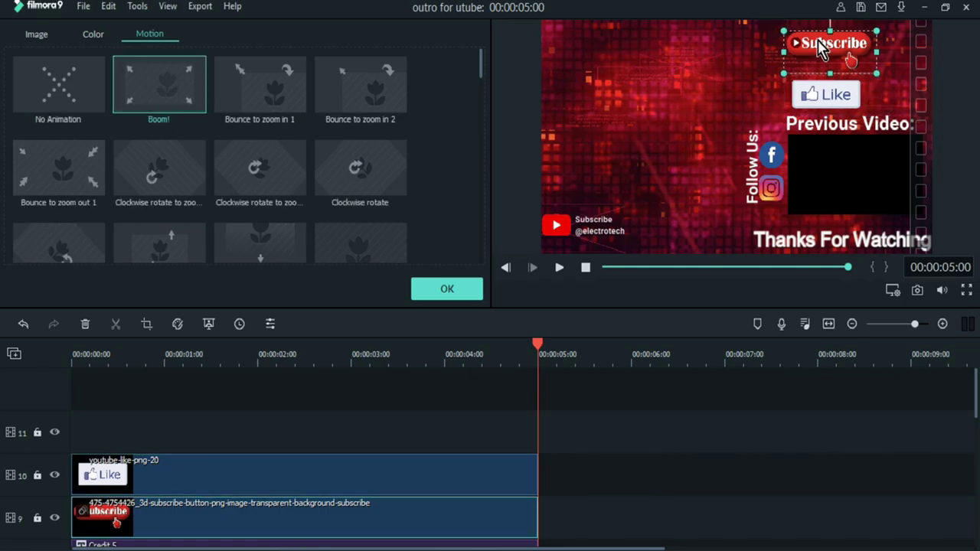
- Apply the Boom! motion effect to the Like button clip and accept it
left_click(806, 100)
left_click(170, 109)
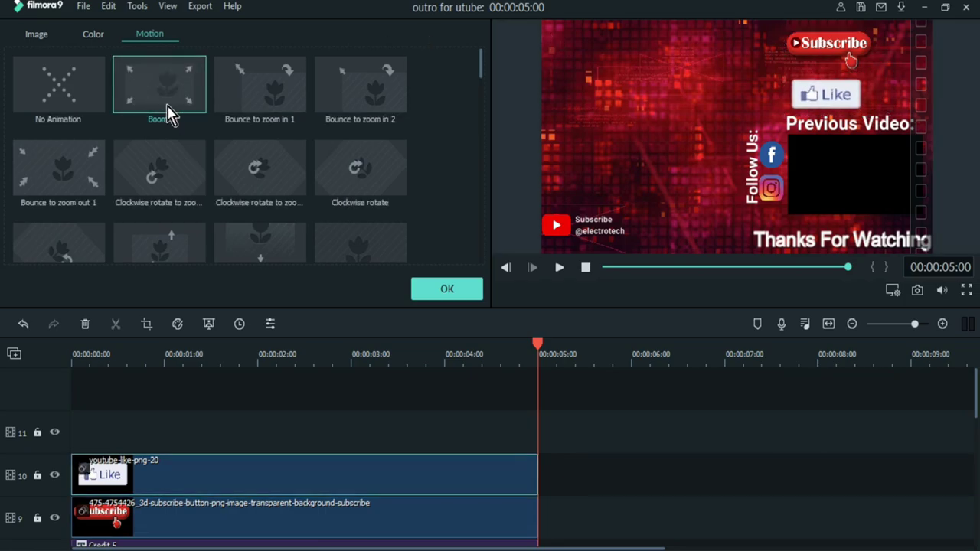
left_click(458, 293)
- Play the outro from the beginning to check the Subscribe and Like button animations
left_click(560, 275)
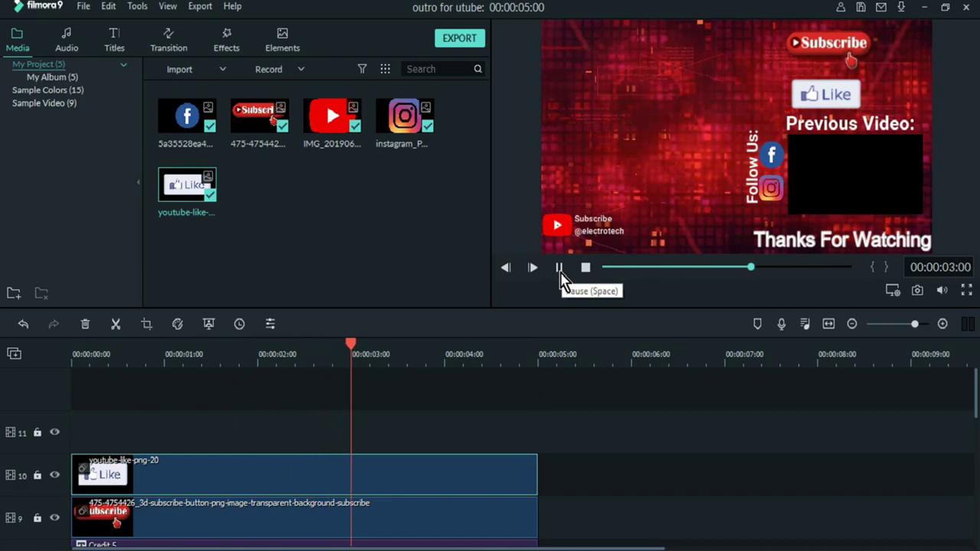
left_click_drag(466, 355, 61, 394)
left_click(560, 268)
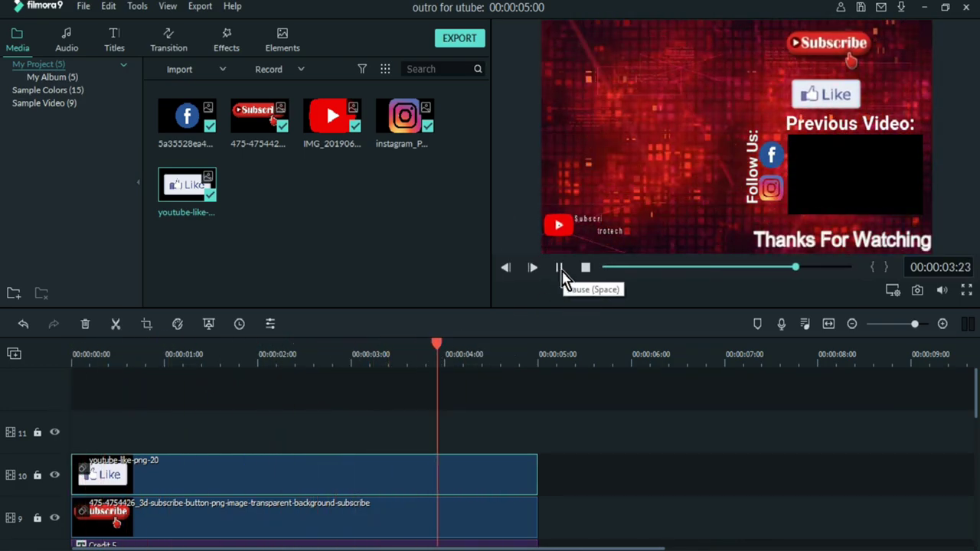
left_click(560, 268)
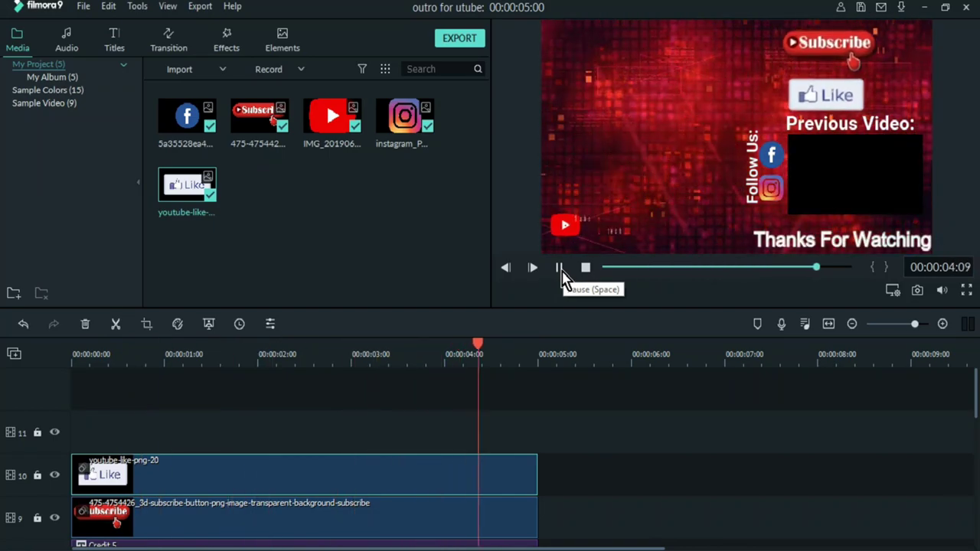
- Add the Electro Tech logo image on track 11, shrink it and place it directly above the YouTube logo and subscribe text
left_click_drag(977, 406, 977, 464)
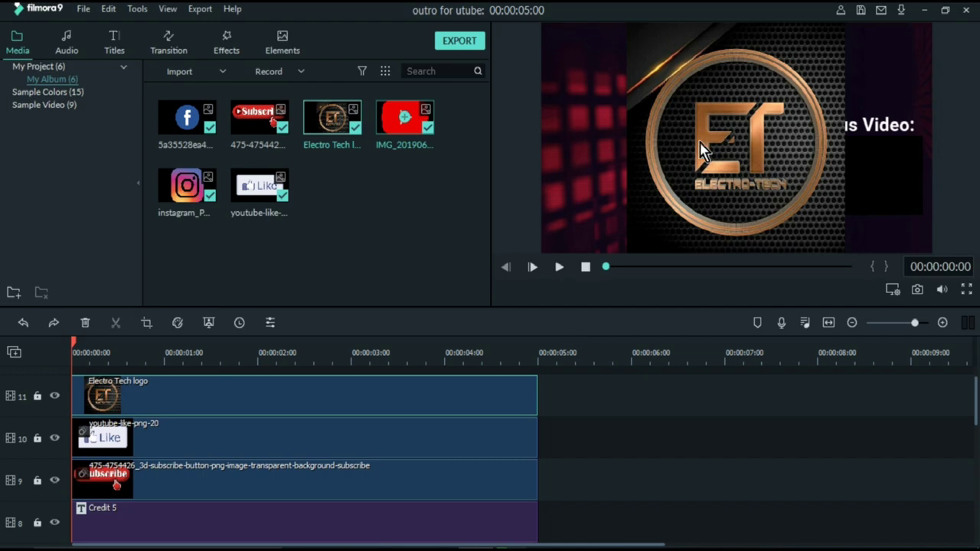
double_click(706, 146)
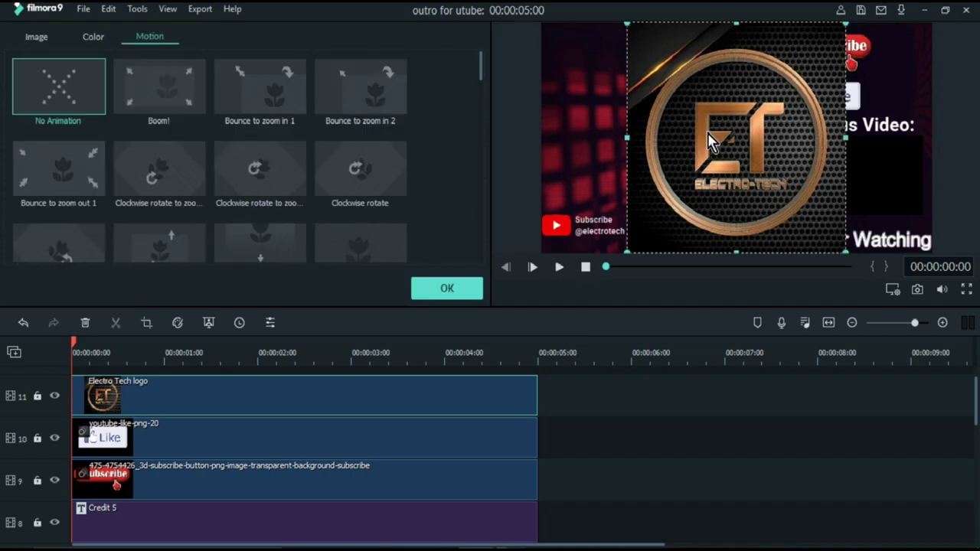
left_click_drag(845, 24, 602, 146)
left_click(722, 207)
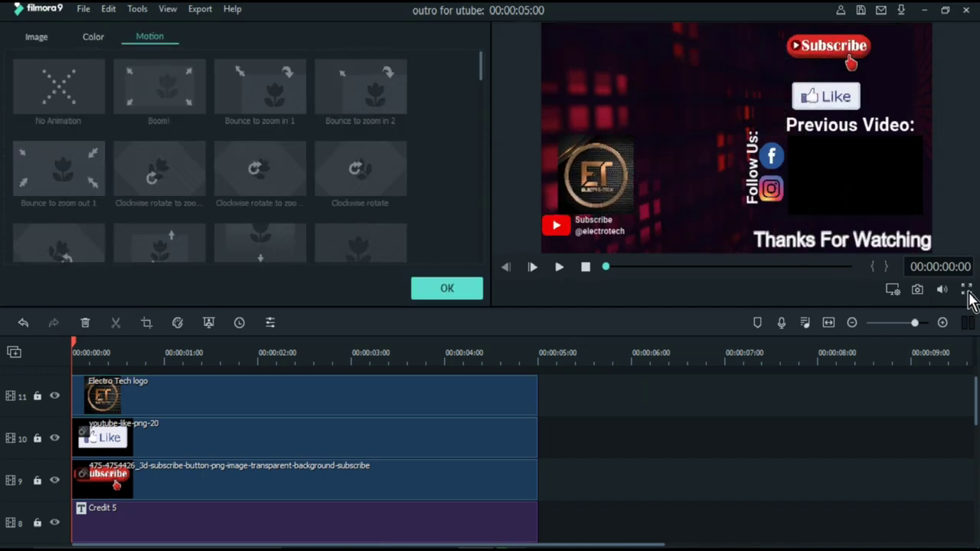
- Play the finished outro in full screen
left_click(966, 291)
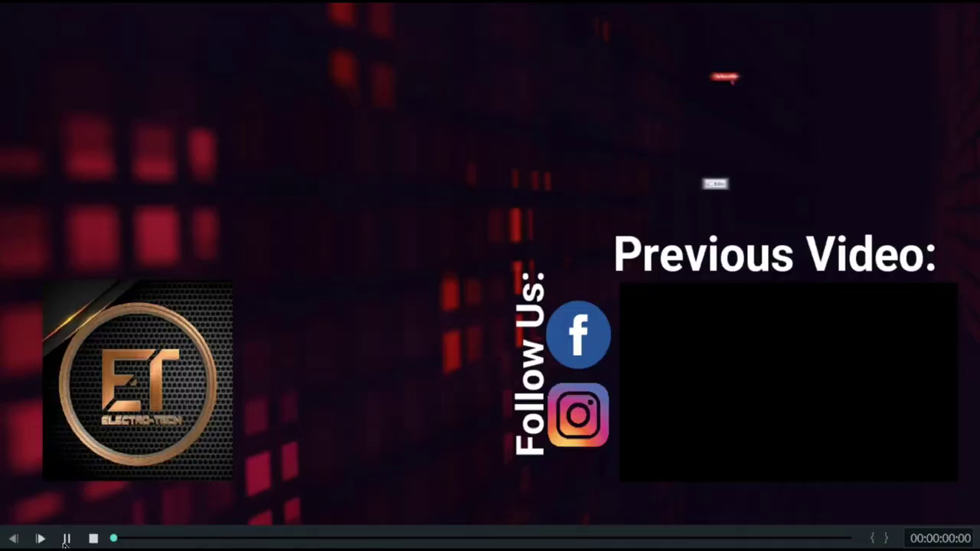